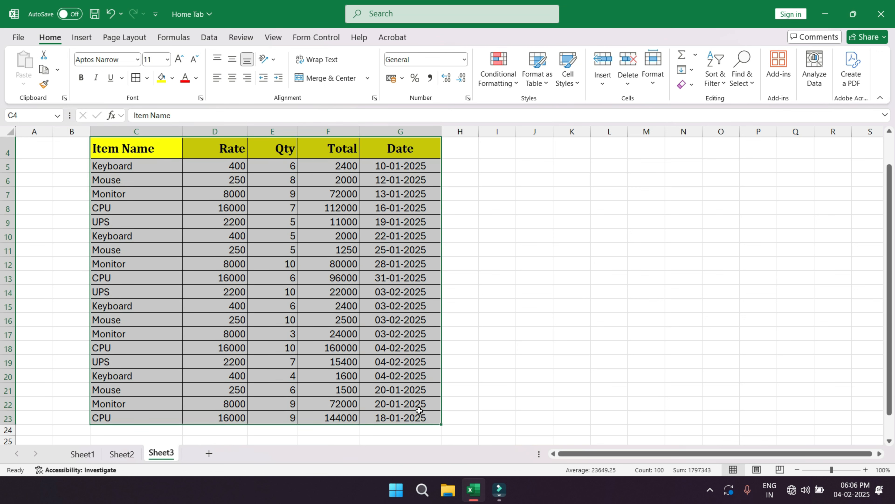
- Examine the table's Item Name, Rate, Qty, Total and Date columns and the available Highlight Cells Rules
drag(137, 149, 167, 177)
drag(210, 149, 216, 179)
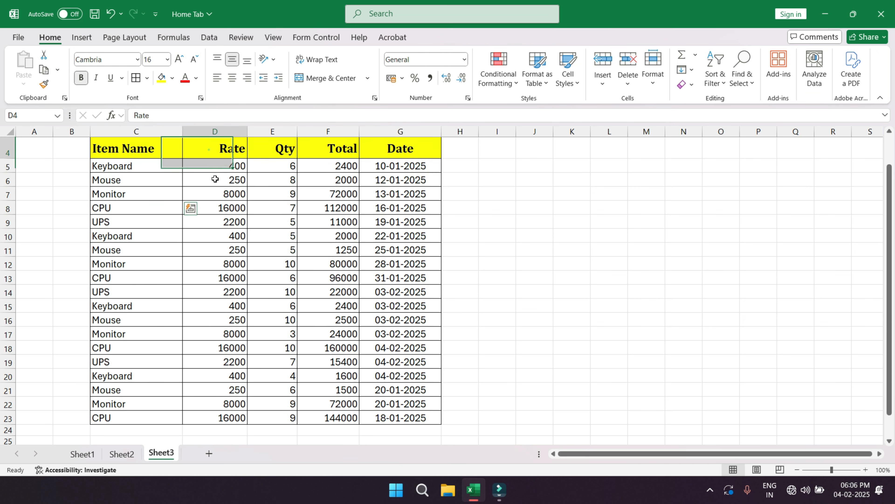
drag(283, 148, 288, 179)
drag(323, 144, 337, 196)
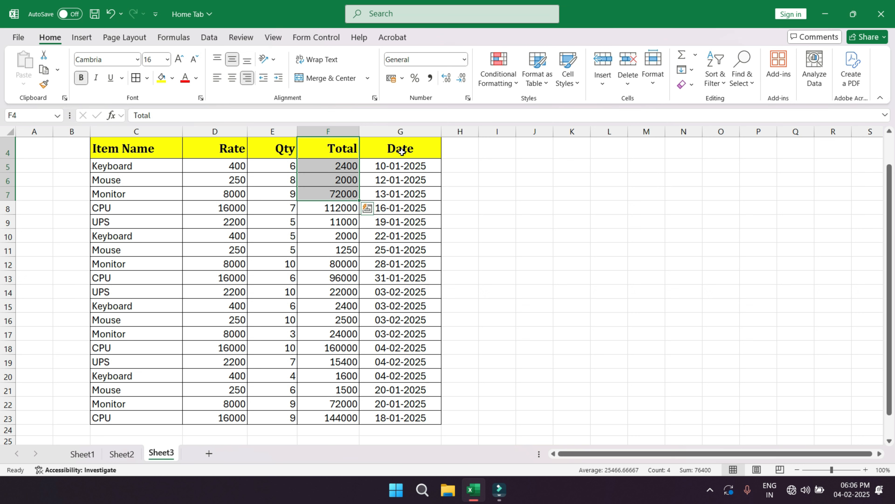
drag(401, 148, 403, 229)
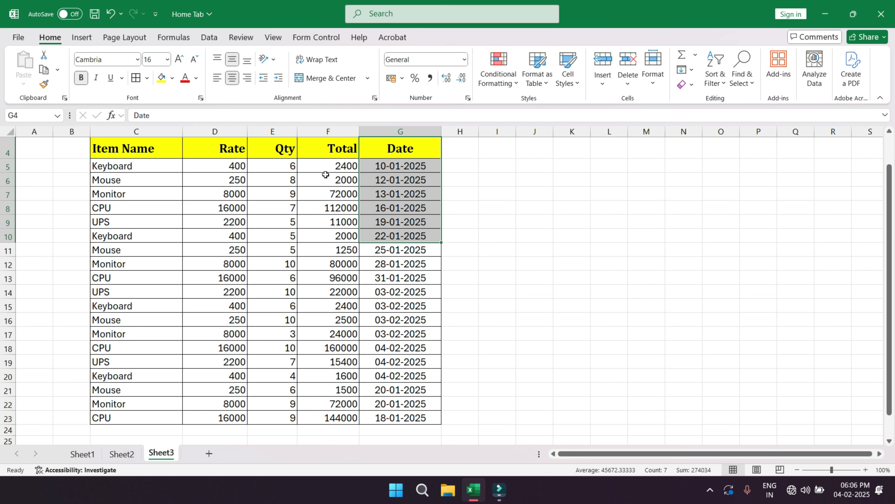
click(498, 75)
mouse_move(528, 109)
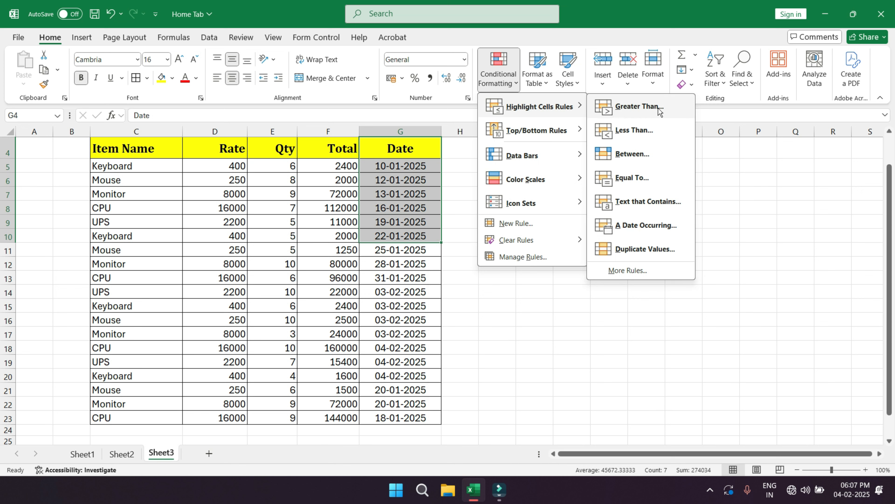
click(323, 203)
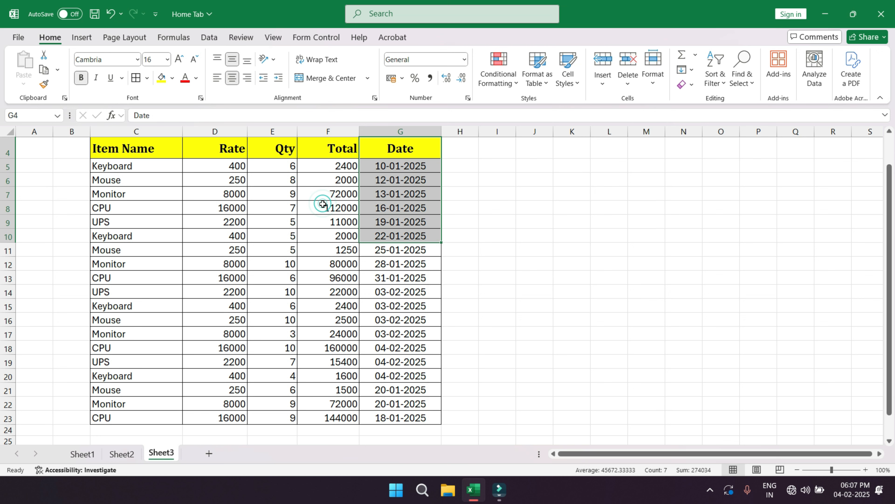
click(245, 180)
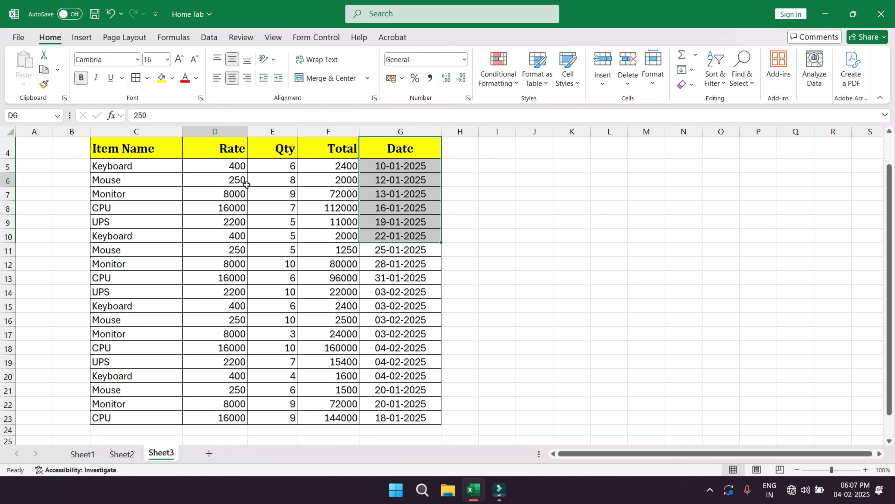
- Add a conditional formatting rule giving Qty values in E5:E23 greater than 5 Light Red Fill with Dark Red Text
click(288, 169)
key(ctrl+shift+Down)
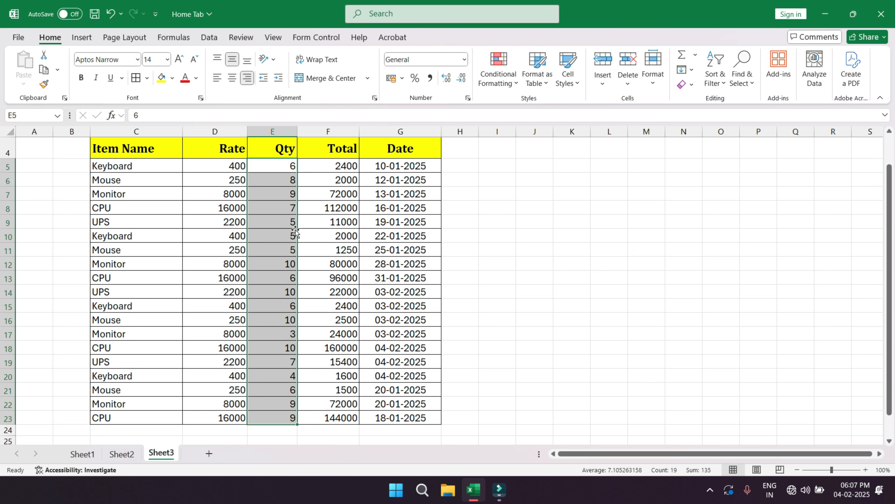
drag(281, 163, 265, 416)
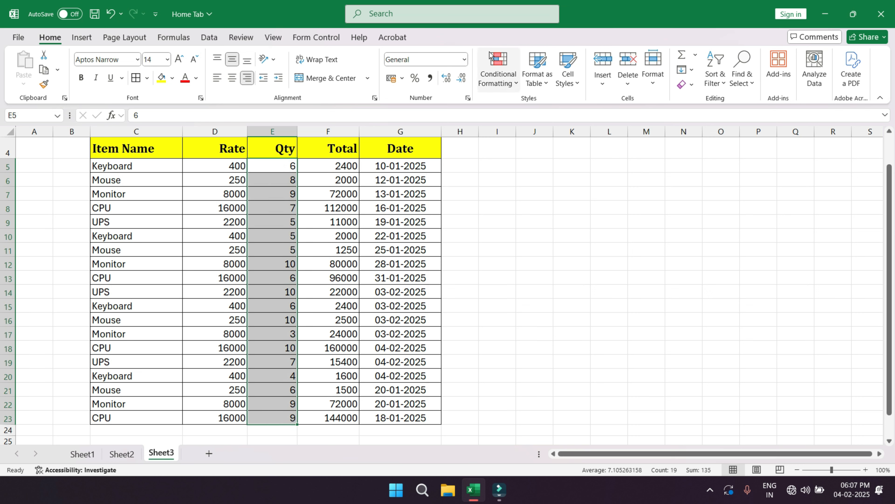
click(46, 40)
click(496, 83)
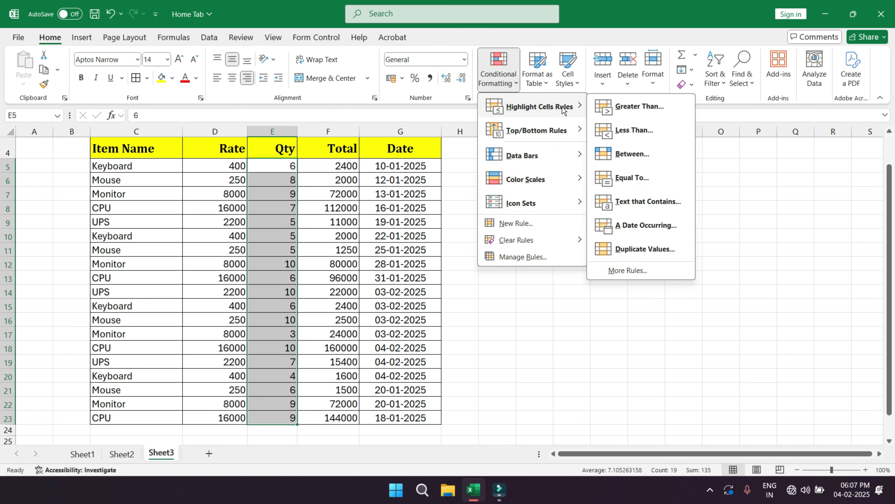
click(657, 111)
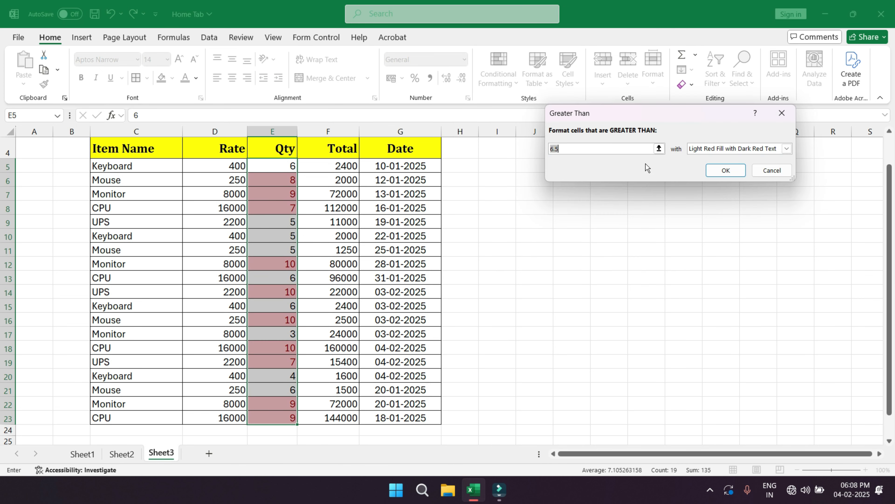
click(601, 149)
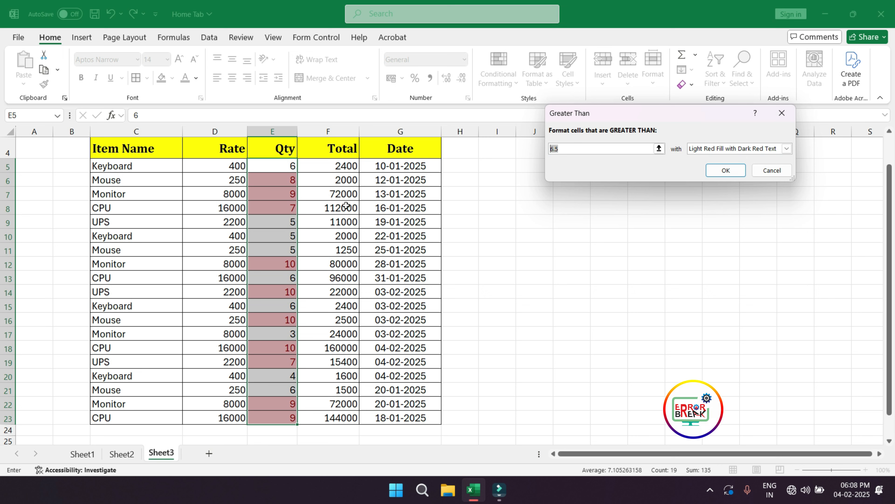
text(5)
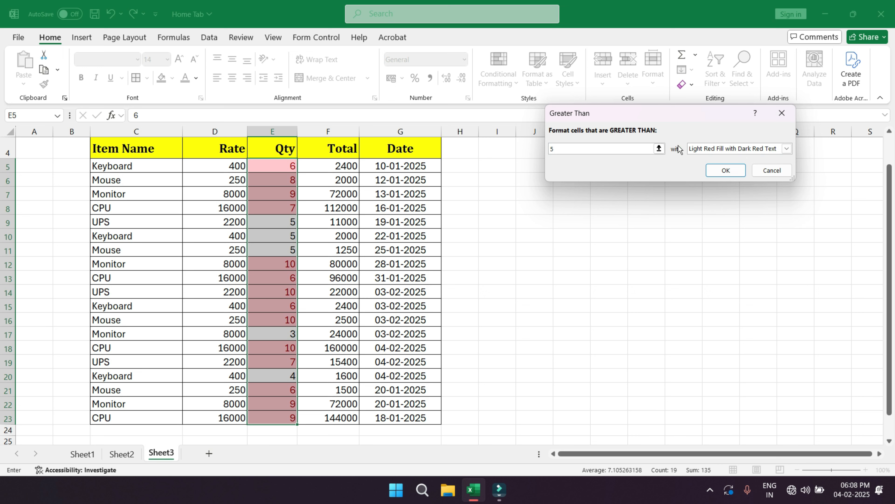
click(720, 152)
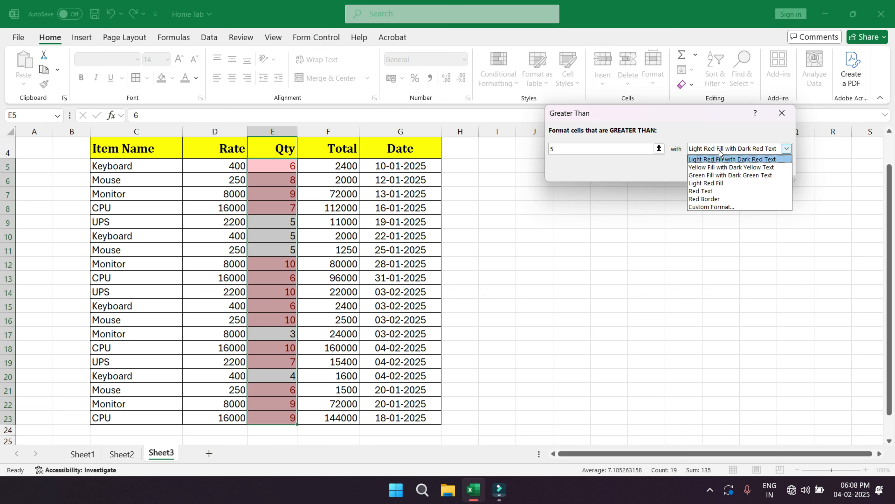
click(703, 159)
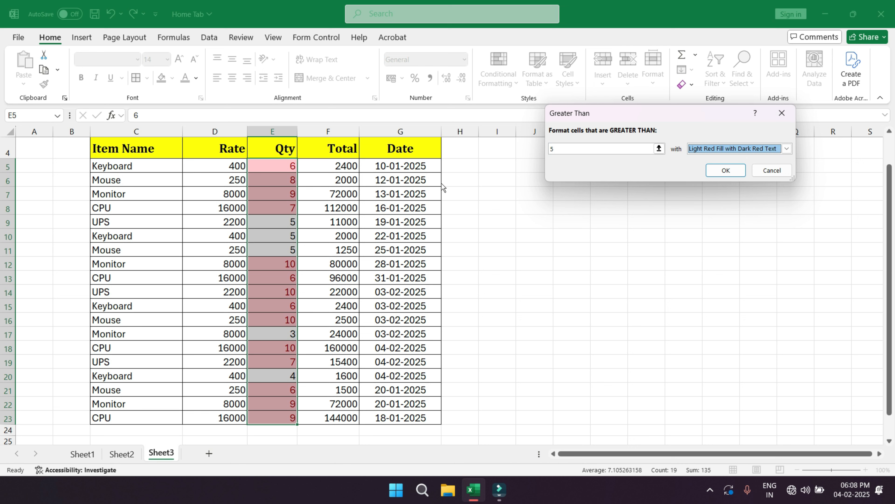
click(725, 176)
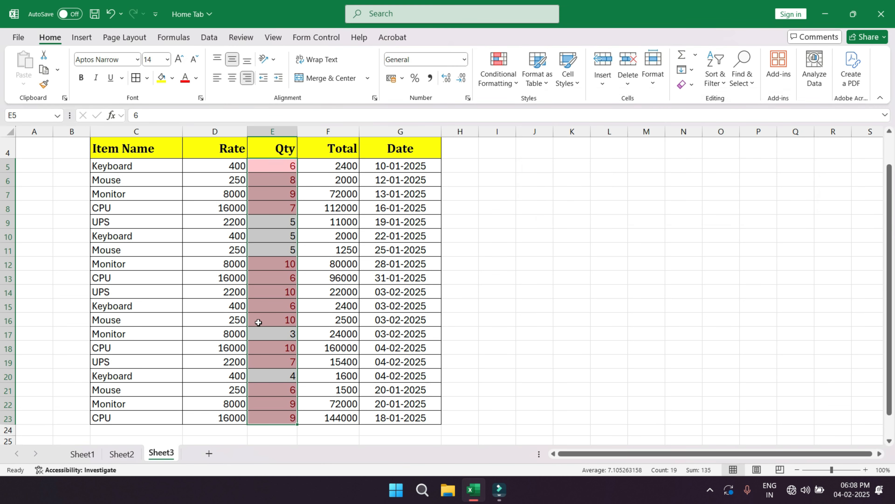
- Change the quantity of the first Keyboard row, cell E5, to 4 to test the highlighting rule
click(287, 216)
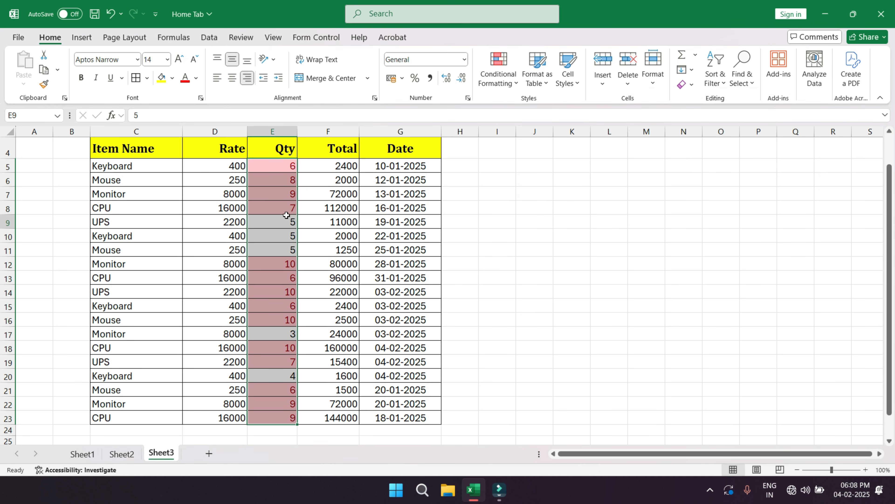
click(277, 169)
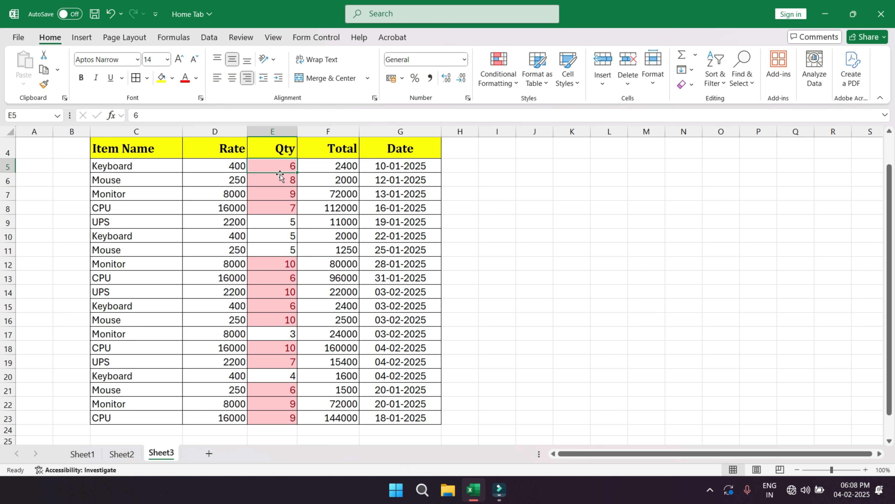
text(4)
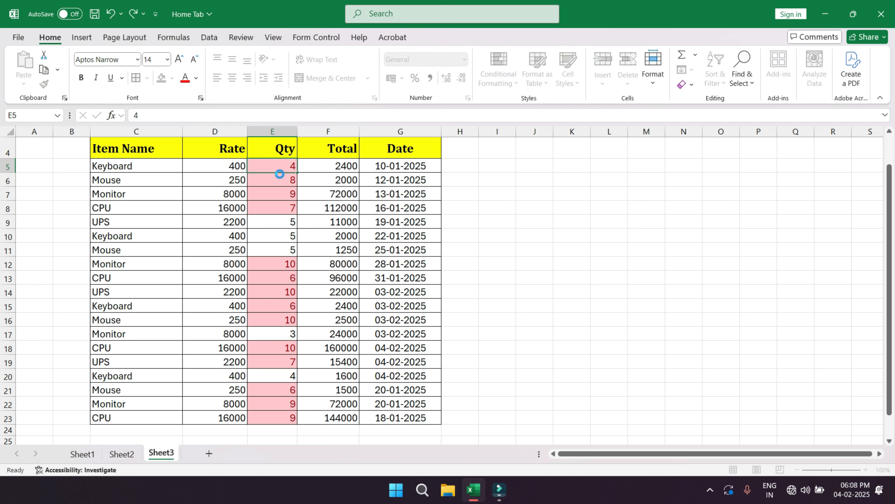
key(Return)
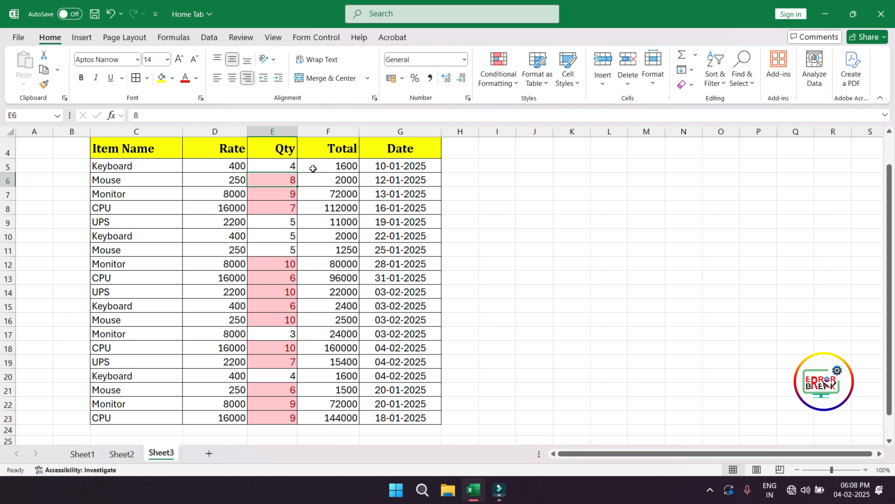
drag(281, 167, 276, 303)
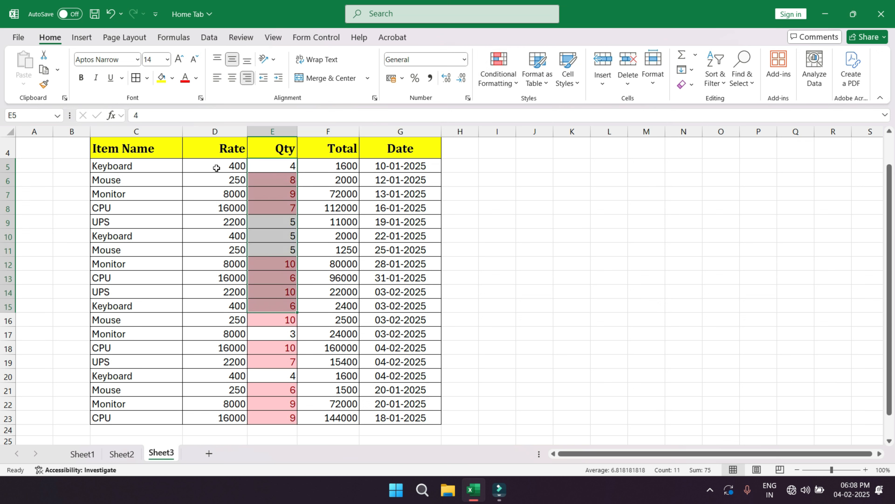
- Highlight the Rate values in D5:D23 that are greater than 15000 with Light Red Fill with Dark Red Text
drag(216, 168, 220, 416)
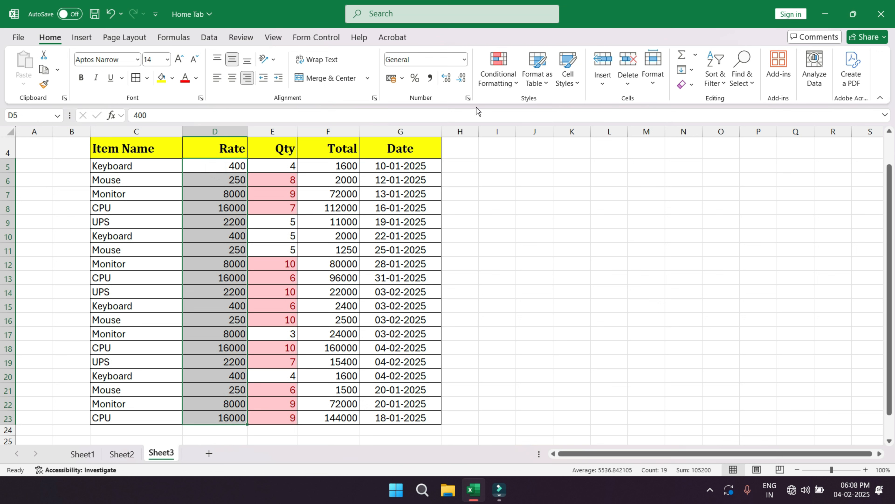
click(499, 74)
mouse_move(517, 113)
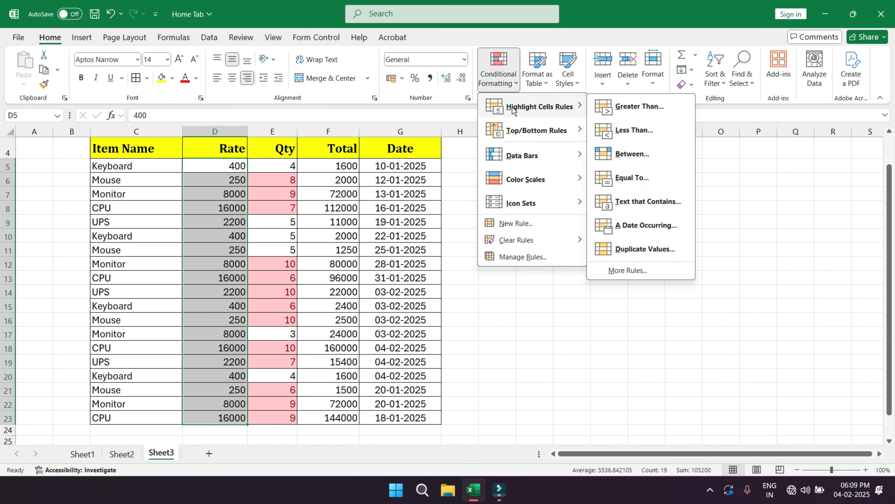
click(625, 107)
text(1)
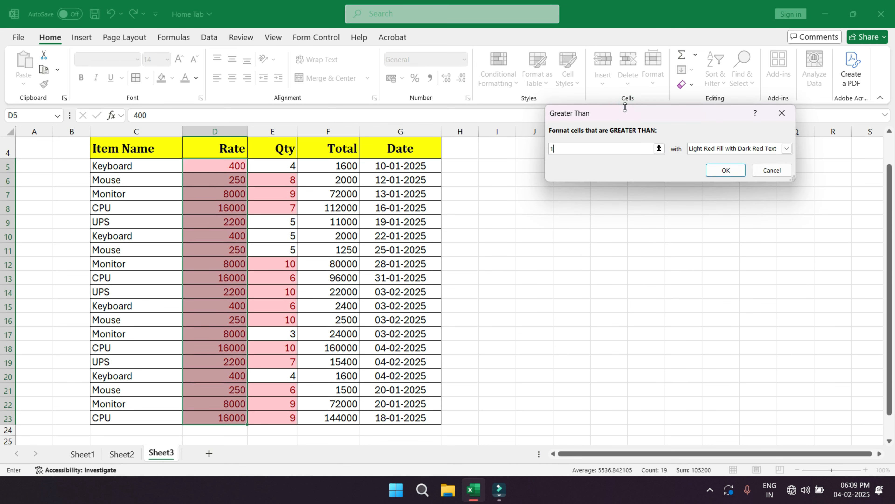
text(5000)
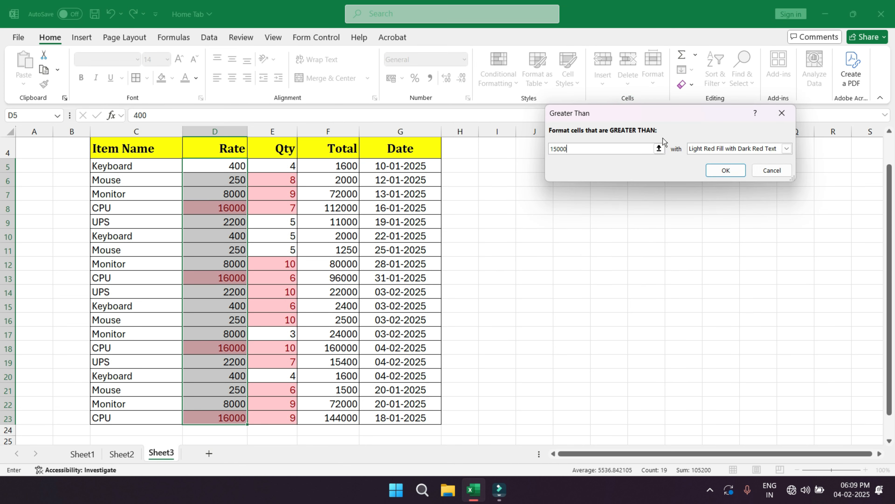
click(725, 170)
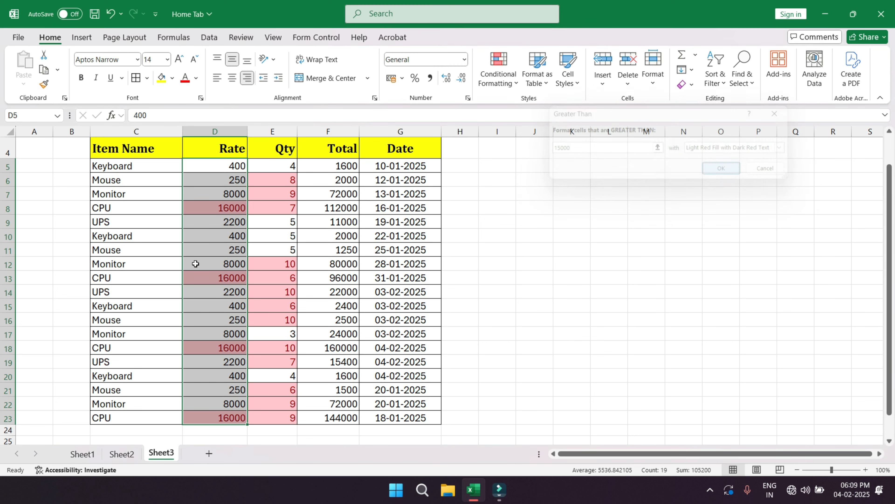
click(253, 250)
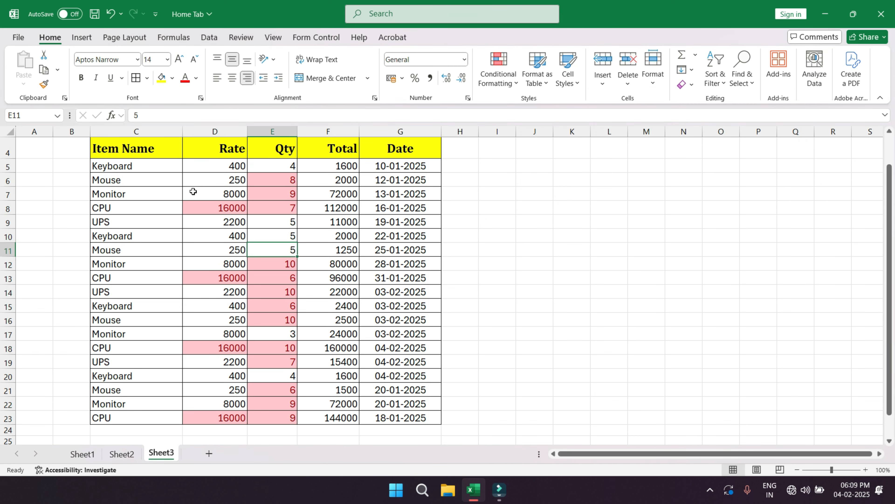
click(425, 193)
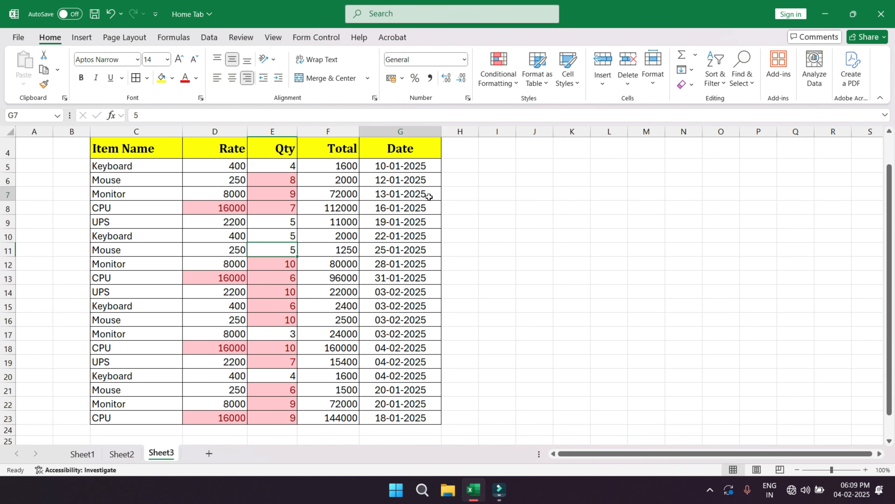
click(500, 80)
mouse_move(540, 106)
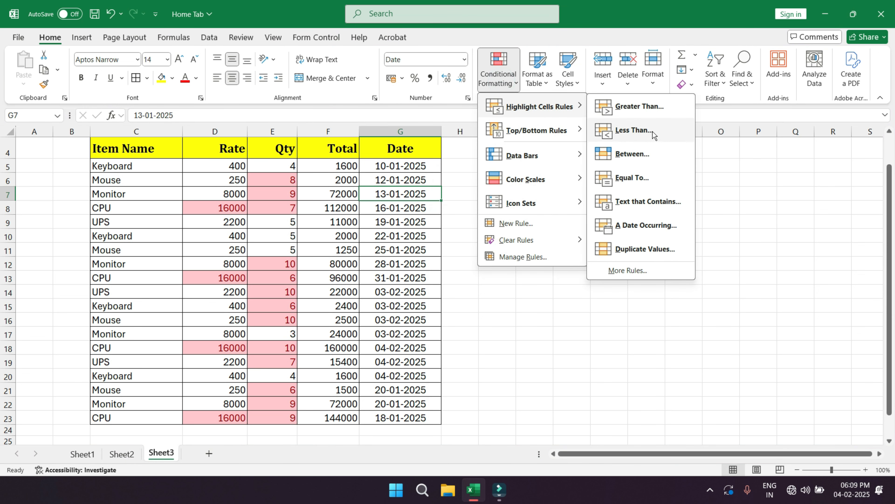
click(460, 213)
click(333, 165)
drag(332, 165, 328, 416)
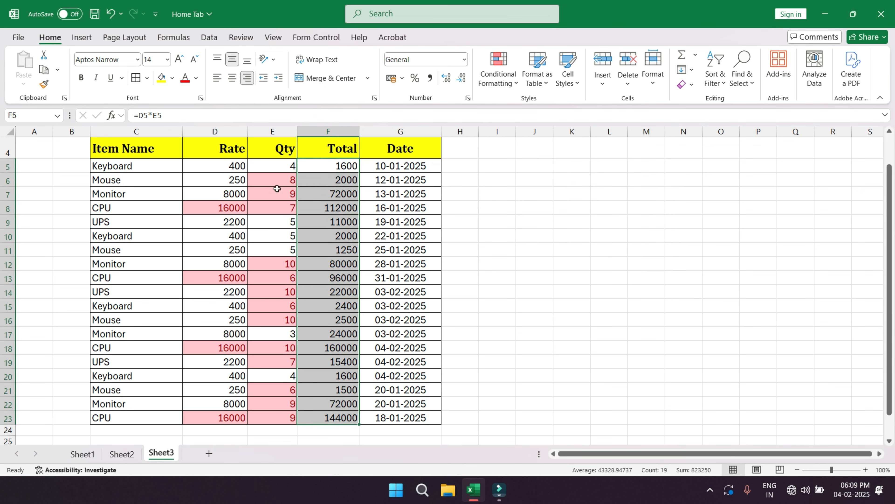
- Highlight the Qty values in E5:E23 that are less than 5 with Yellow Fill with Dark Yellow Text
drag(263, 165, 274, 416)
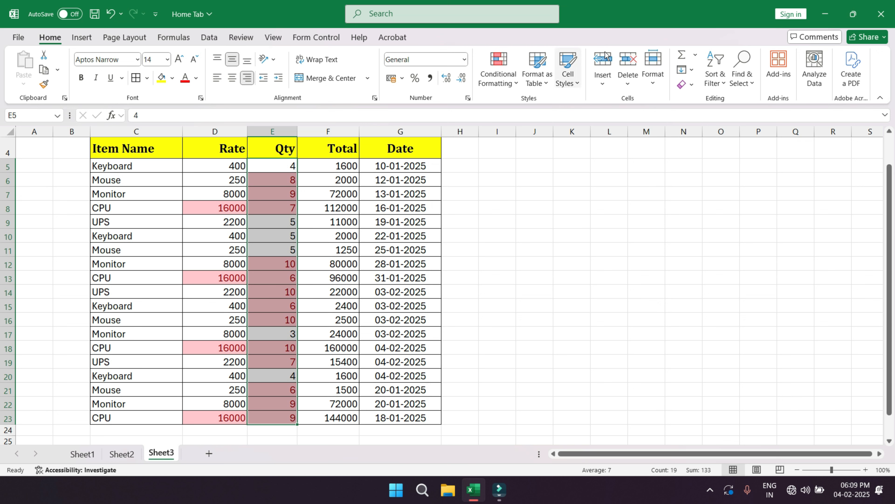
click(508, 76)
mouse_move(538, 104)
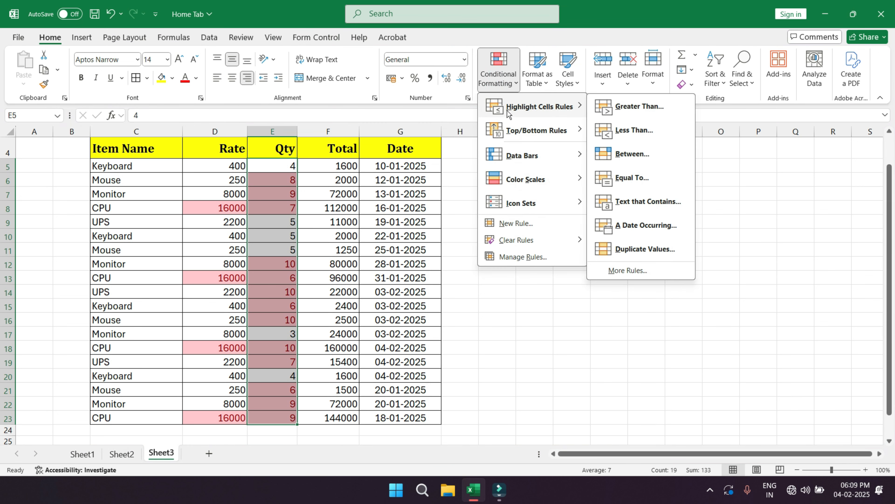
click(634, 130)
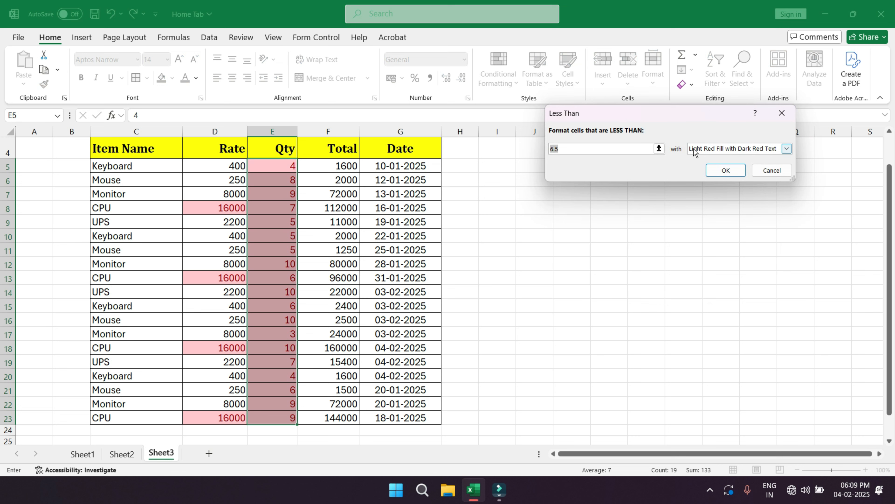
click(585, 151)
double_click(586, 152)
text(5)
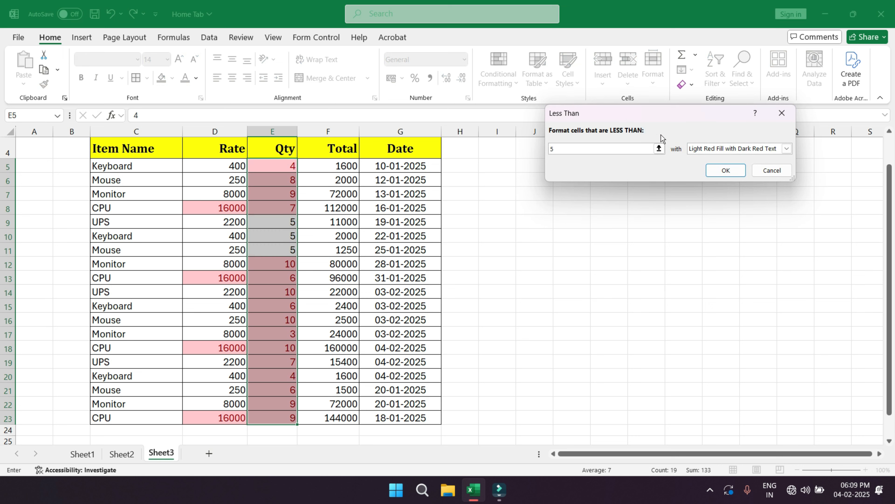
click(694, 152)
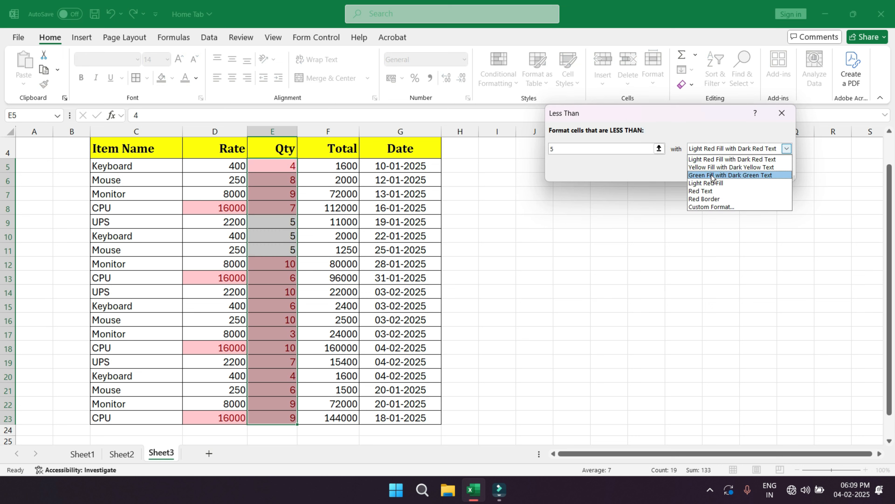
click(717, 169)
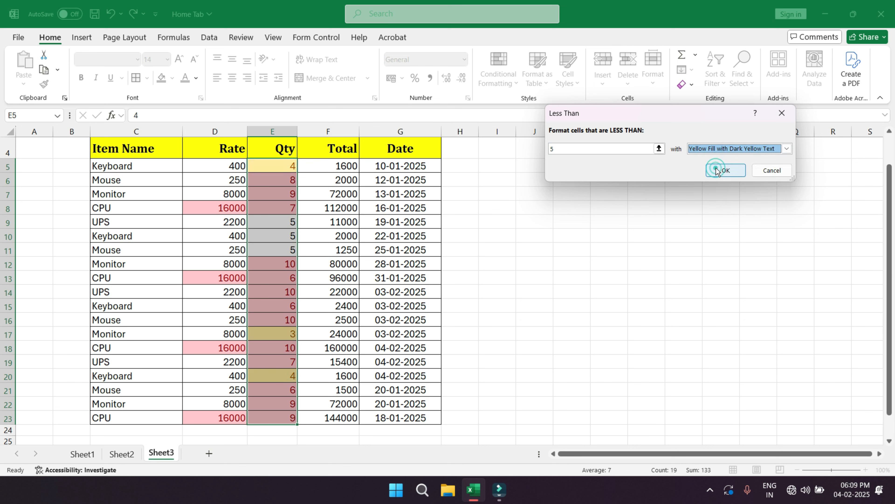
key(Return)
click(367, 221)
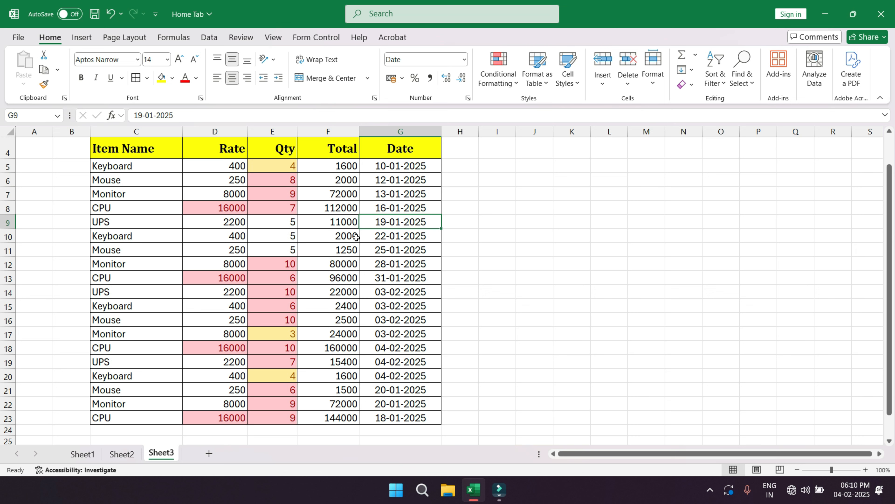
- Clear the conditional formatting rules from the Rate and Qty cells D5:E23 only
click(230, 208)
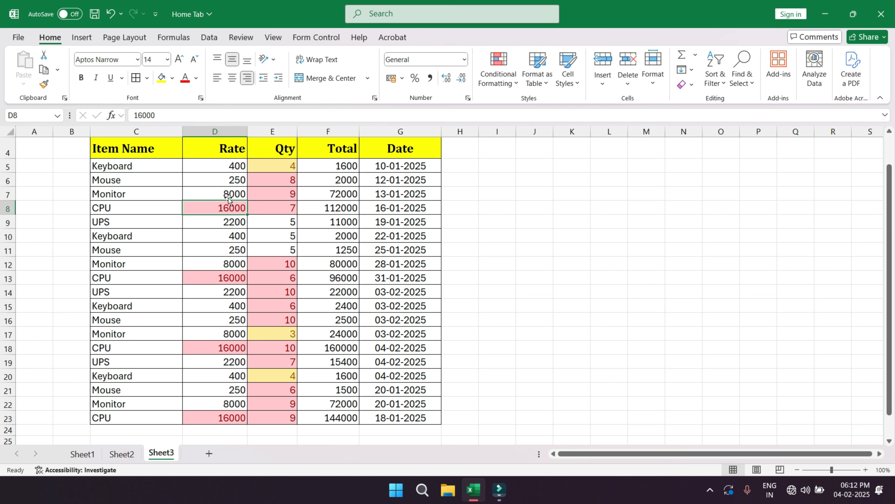
click(217, 165)
drag(248, 175, 292, 418)
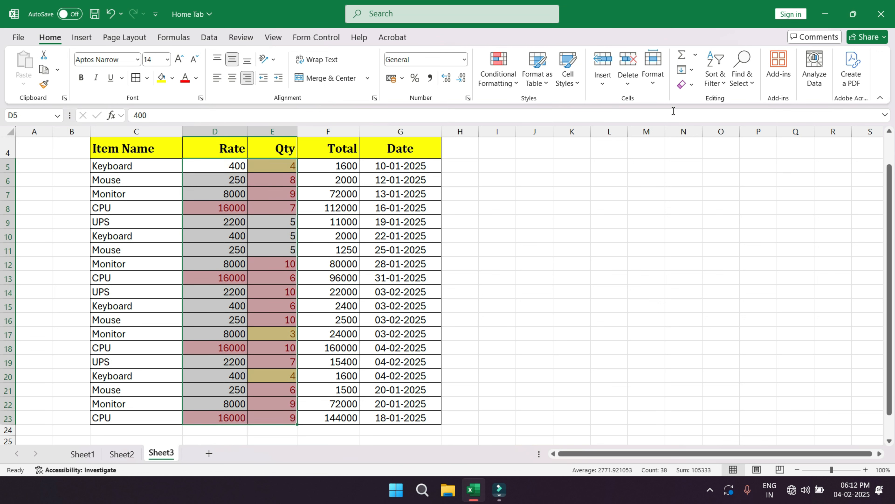
click(498, 83)
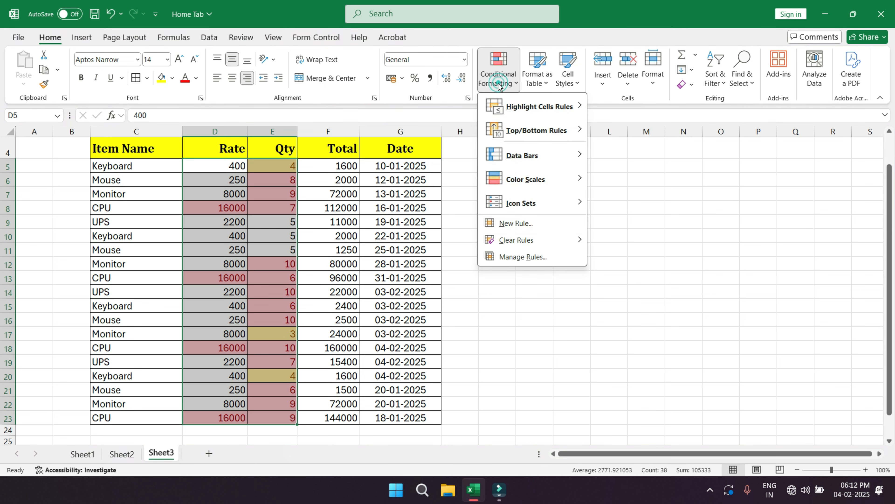
mouse_move(503, 241)
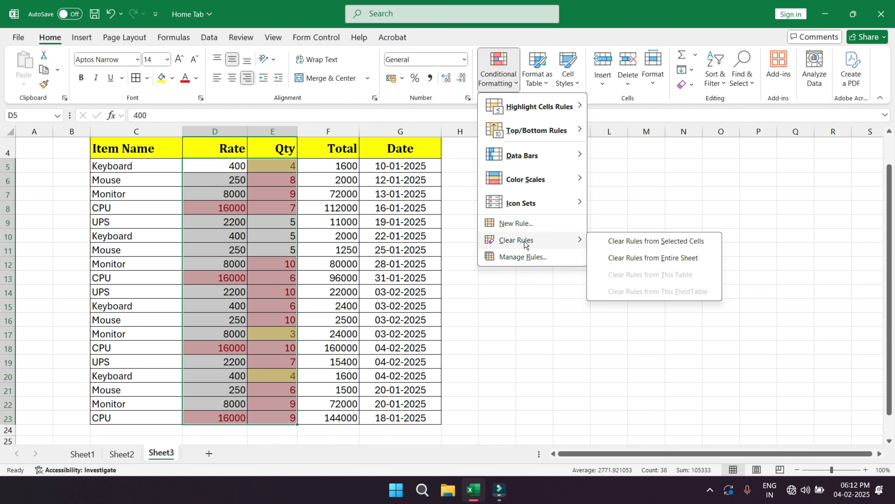
click(630, 241)
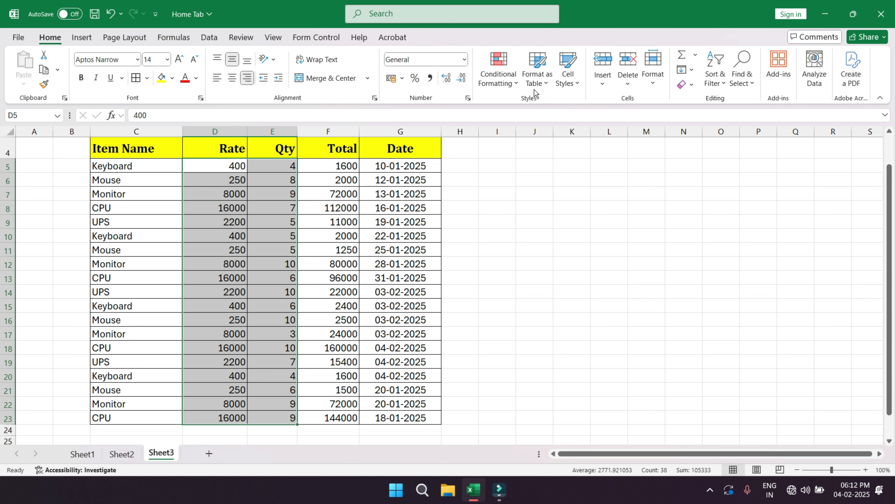
click(508, 81)
mouse_move(524, 109)
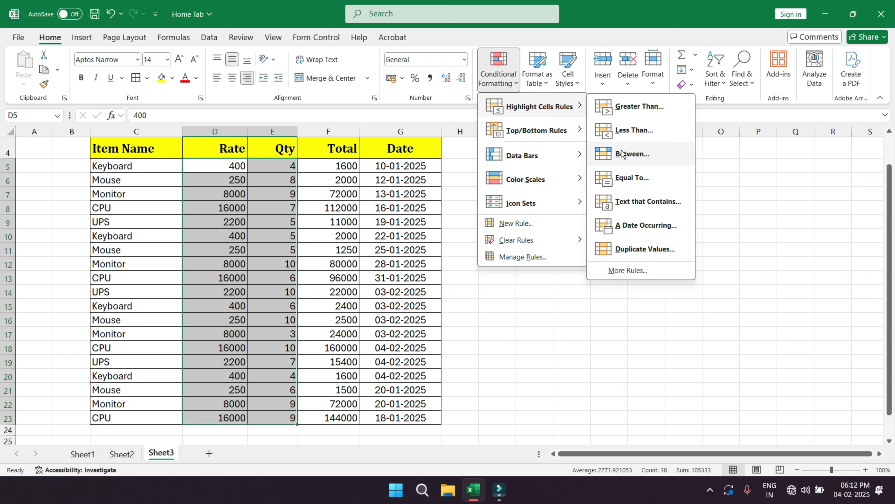
click(742, 204)
- Add borders to the empty range J7:N16 and fill all its cells with =RANDBETWEEN(50,100)
drag(539, 195, 669, 316)
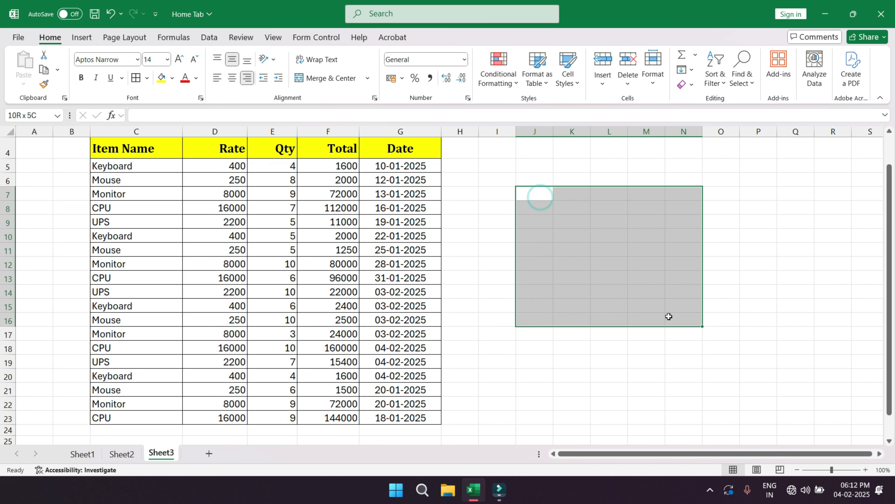
click(135, 78)
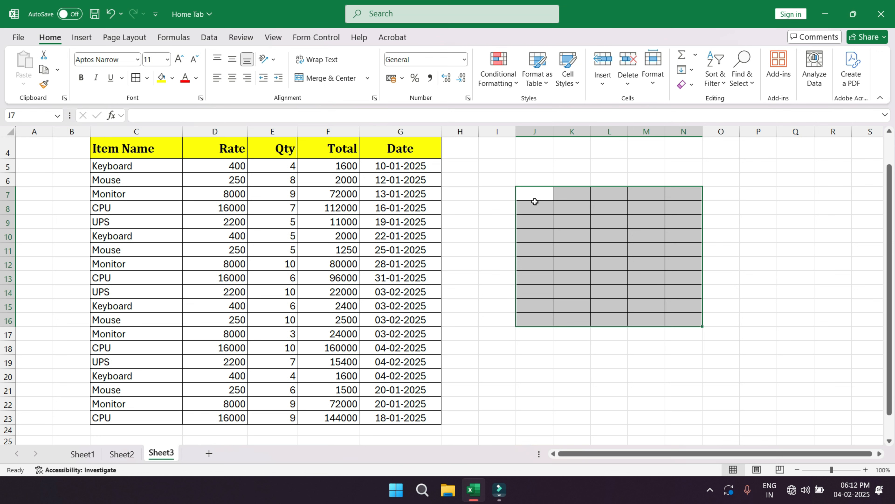
text(=rand)
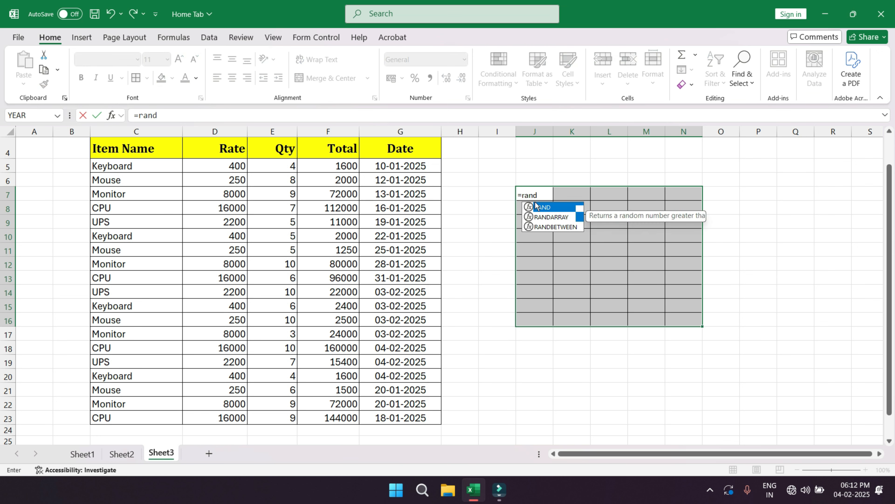
key(Down)
key(Down)
key(Tab)
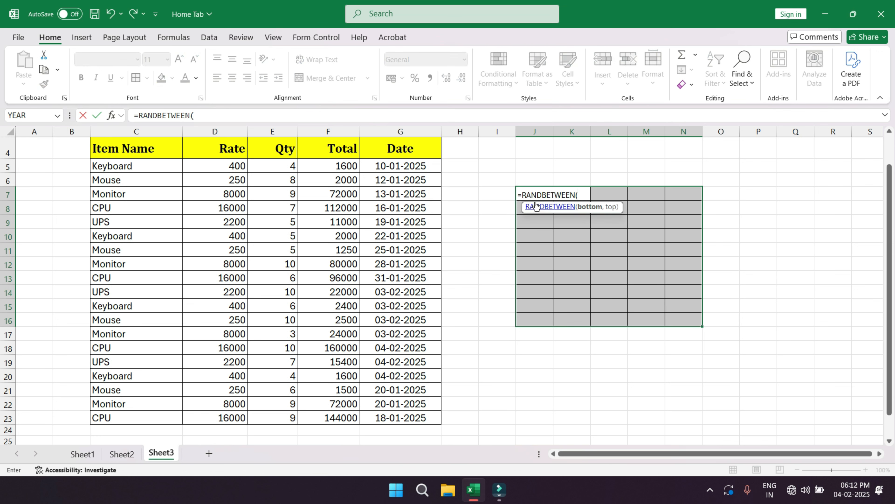
text(50,100)
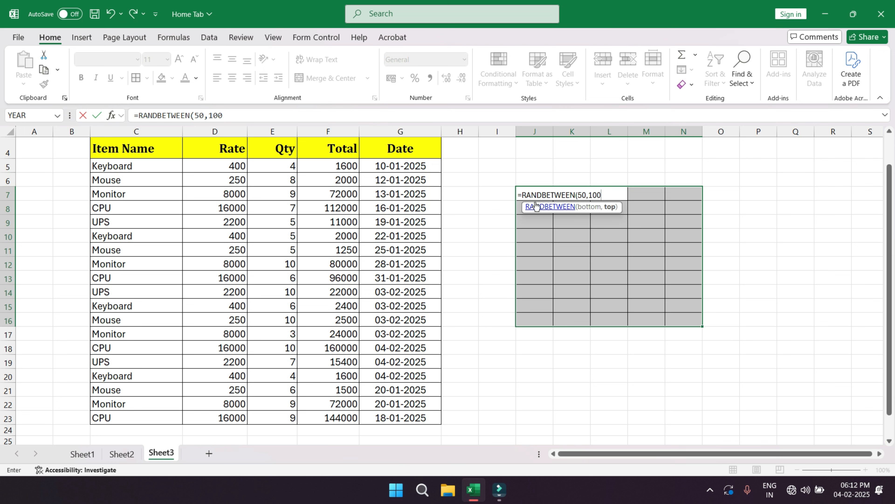
text())
key(ctrl+Return)
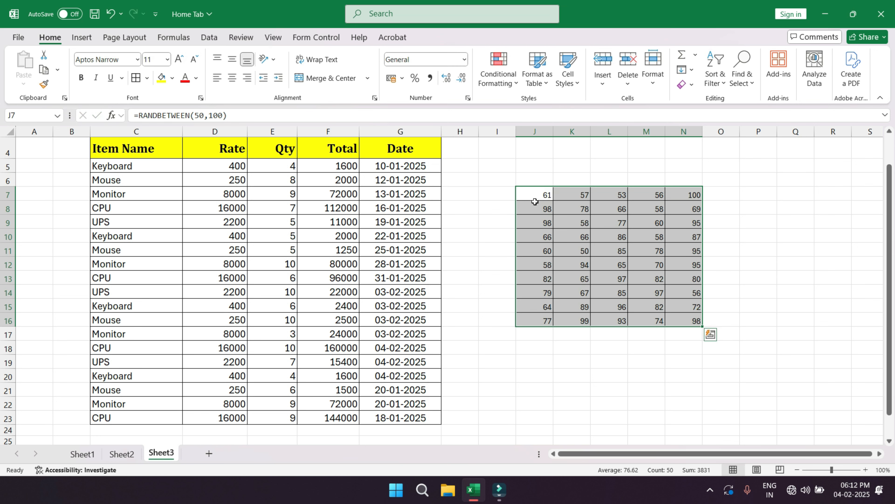
- Replace the random-number formulas in J7:N16 with their fixed values by copying and pasting them in place as values
click(43, 69)
click(25, 85)
click(22, 172)
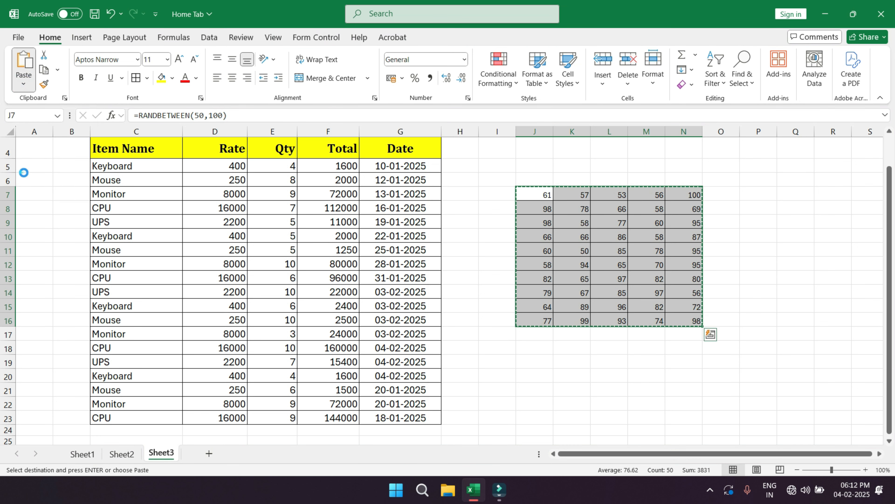
click(592, 225)
click(565, 223)
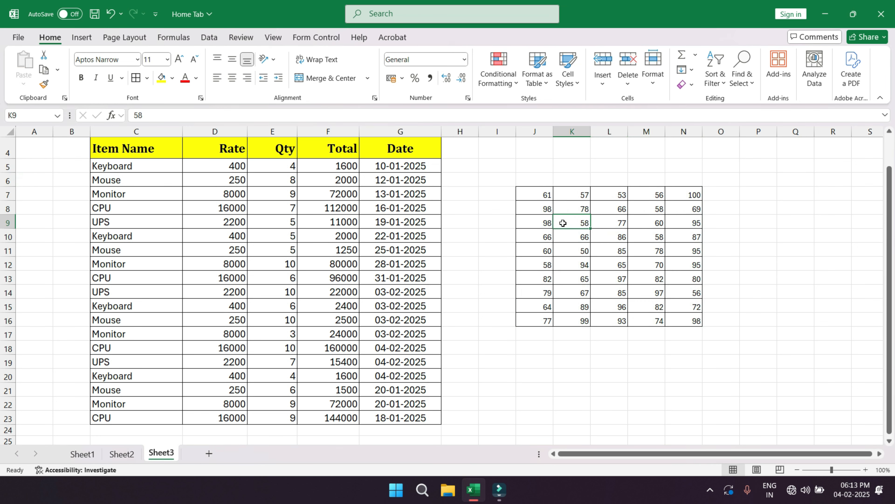
click(537, 216)
- Highlight the numbers in J7:N16 that are between 90 and 100 with Green Fill with Dark Green Text
drag(539, 195, 694, 324)
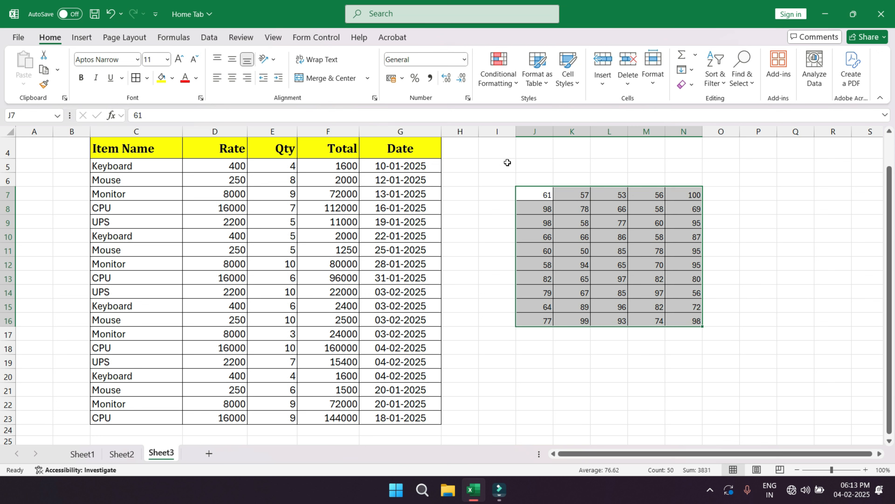
click(510, 82)
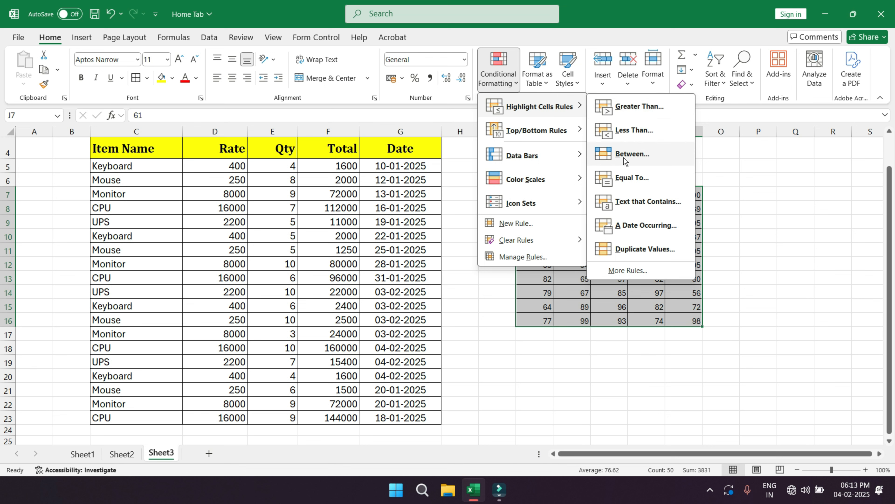
click(631, 156)
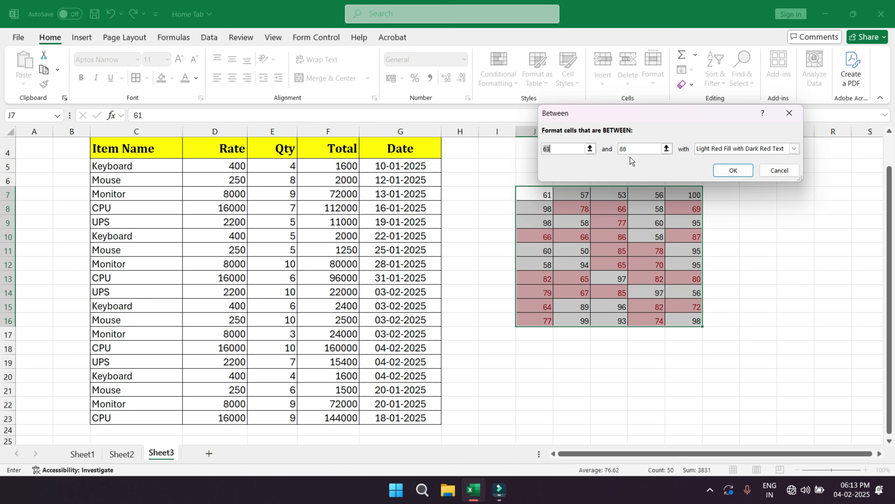
text(90)
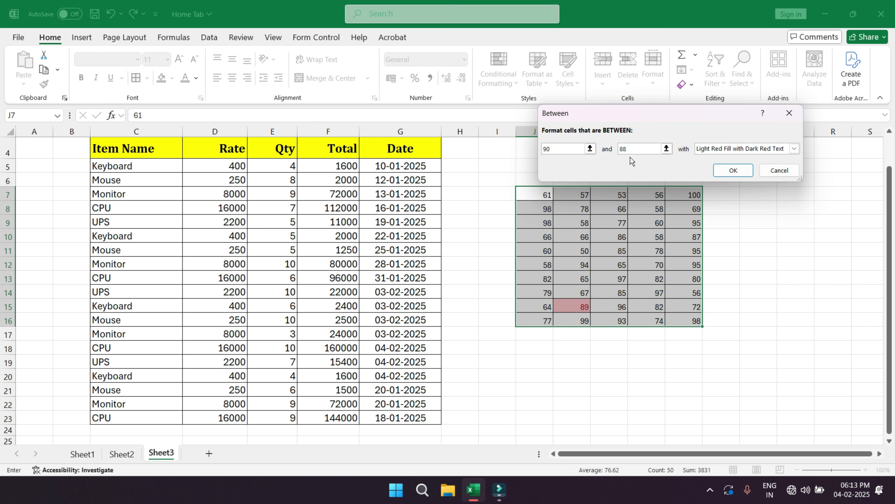
key(Tab)
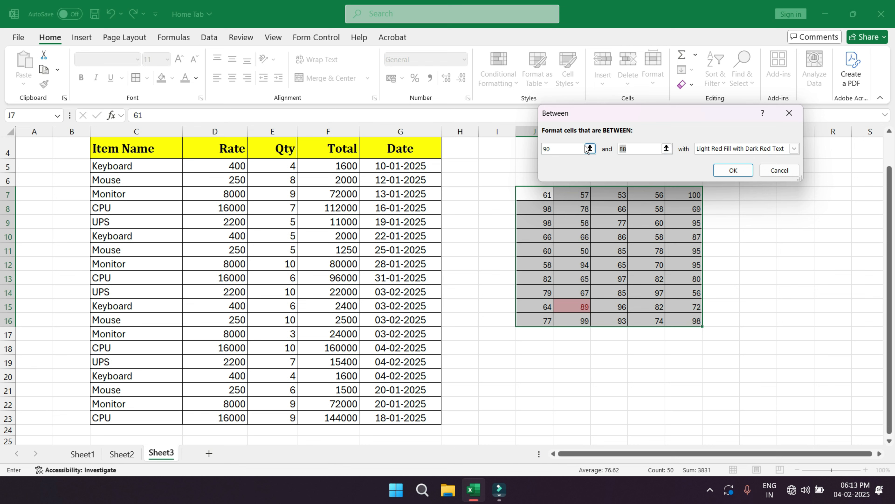
text(100)
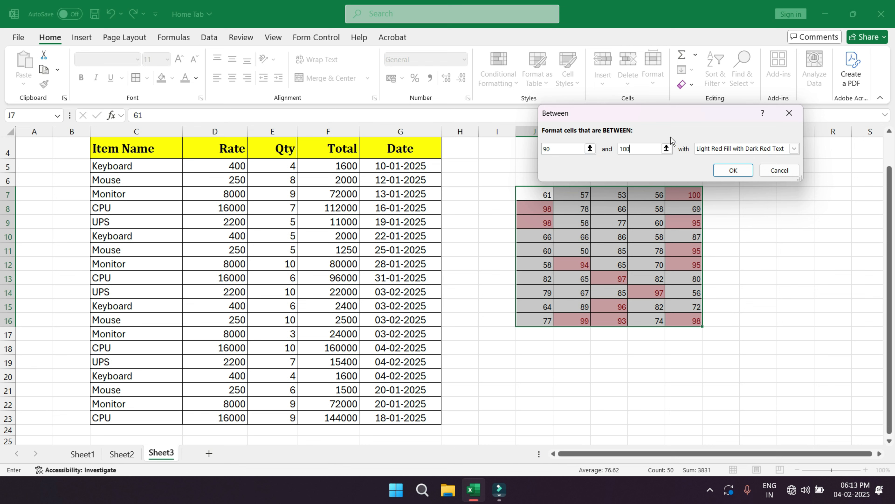
drag(656, 117, 592, 82)
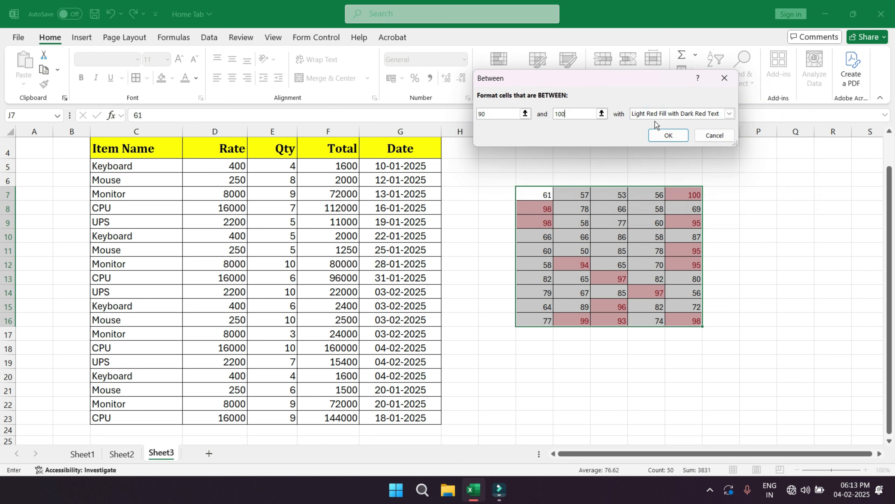
click(729, 113)
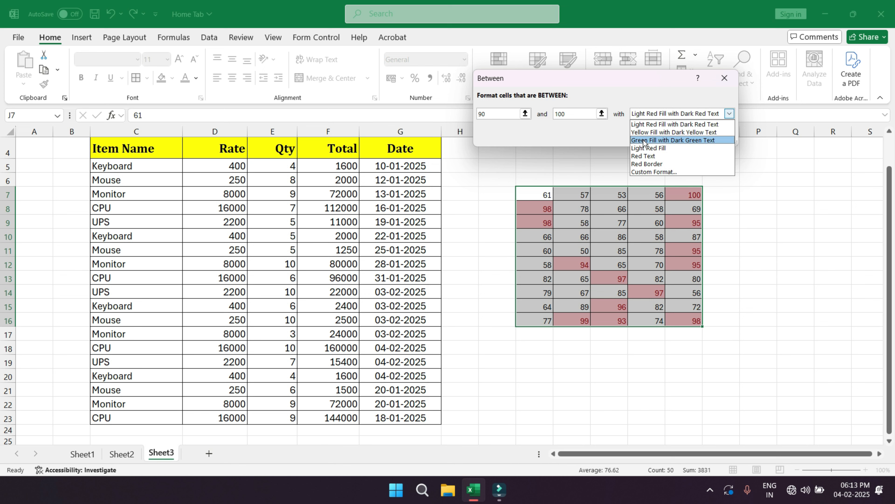
click(647, 174)
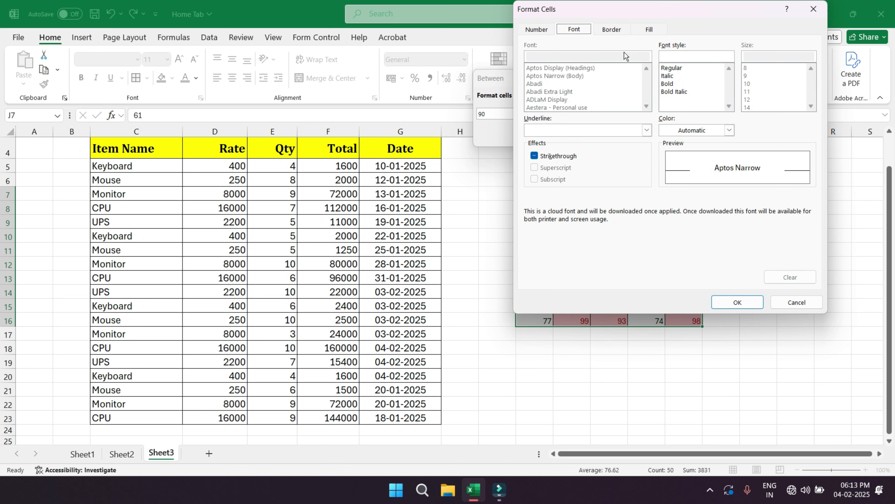
click(814, 10)
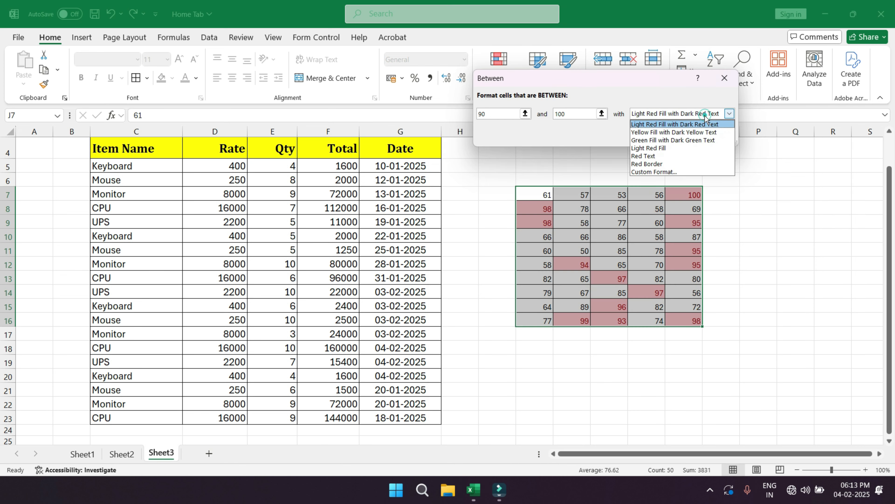
click(638, 141)
click(671, 141)
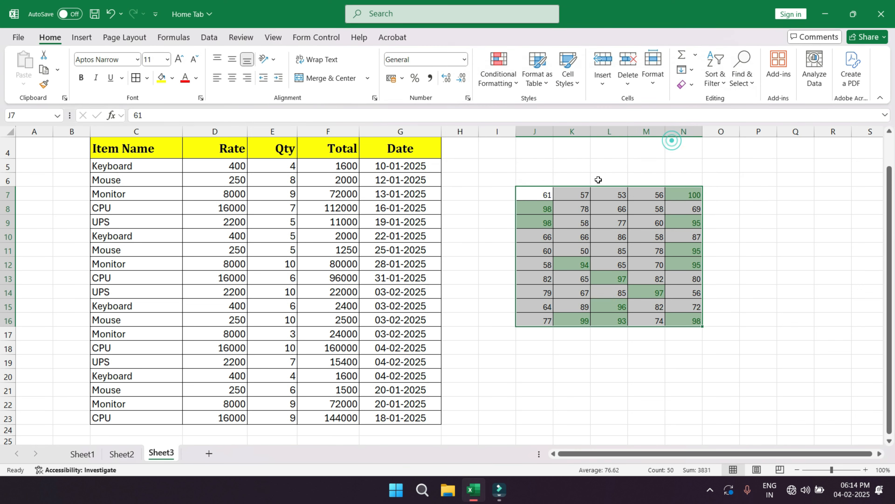
drag(571, 222, 607, 223)
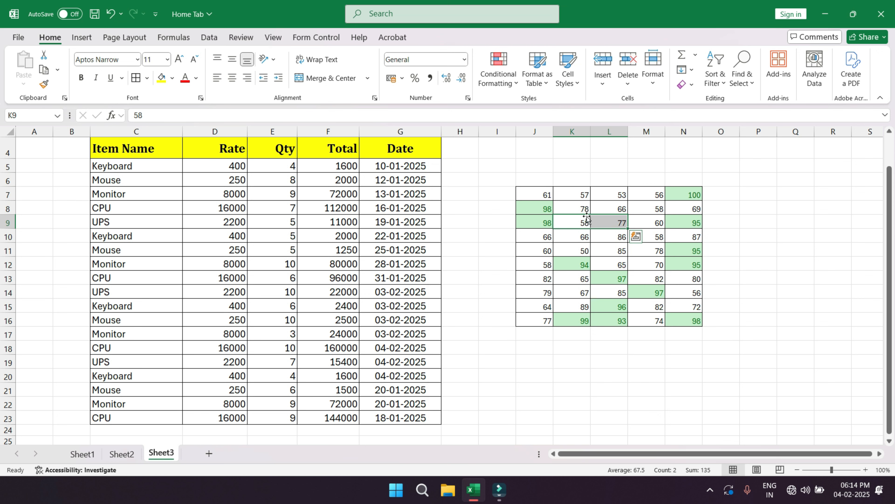
drag(536, 193, 677, 319)
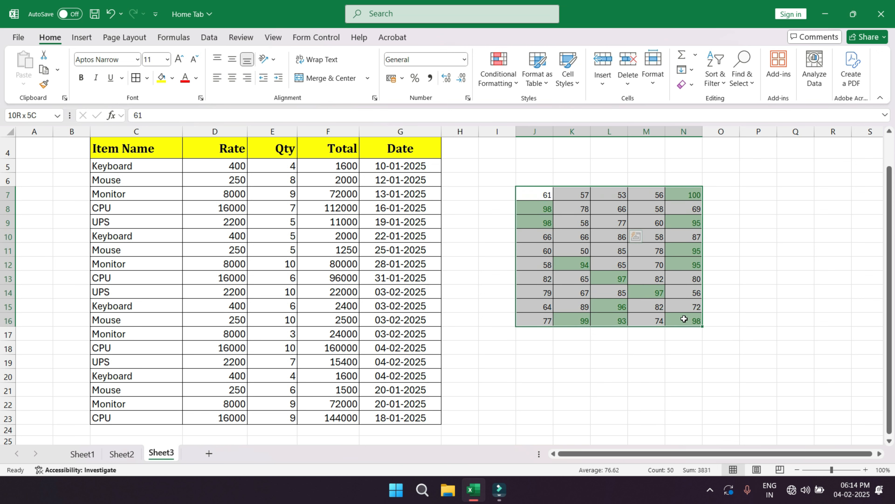
click(506, 83)
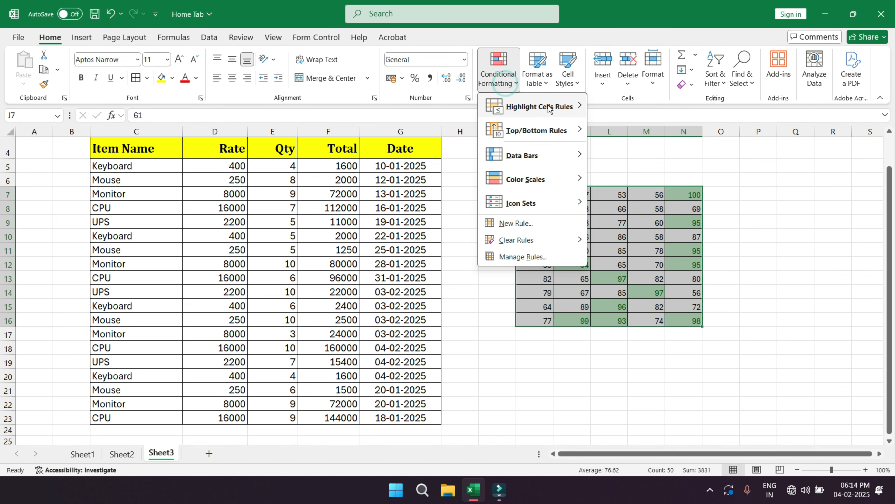
mouse_move(543, 107)
click(631, 130)
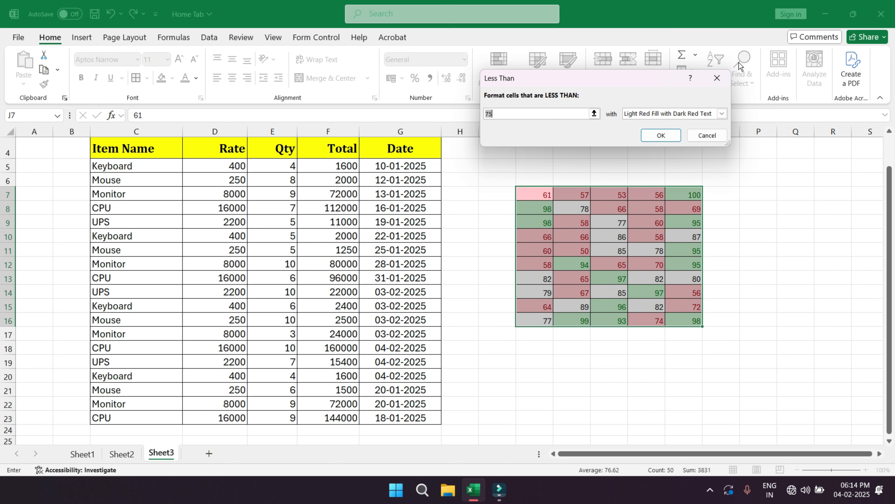
click(717, 78)
- Highlight the numbers in J7:N16 that are between 50 and 60 with Light Red Fill with Dark Red Text
click(499, 76)
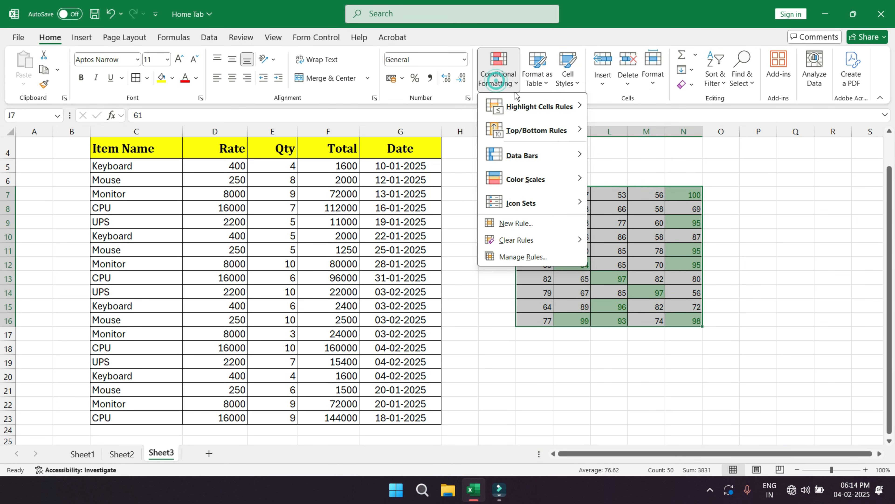
mouse_move(540, 107)
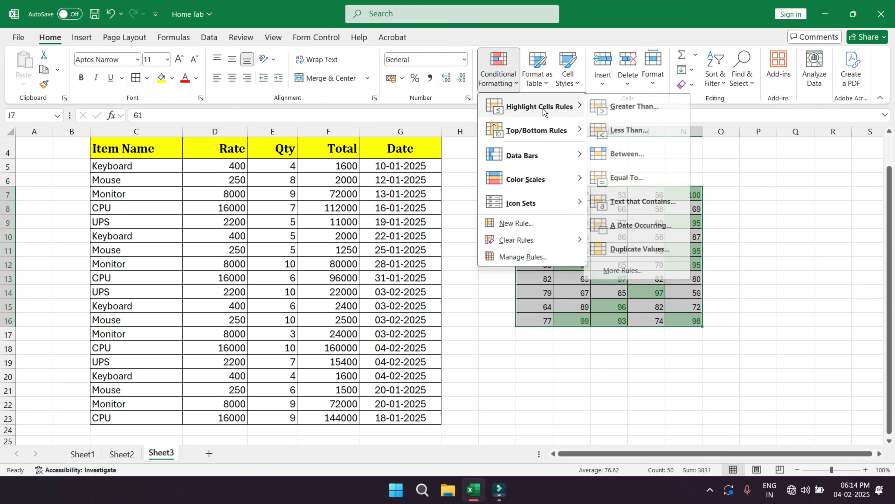
click(632, 155)
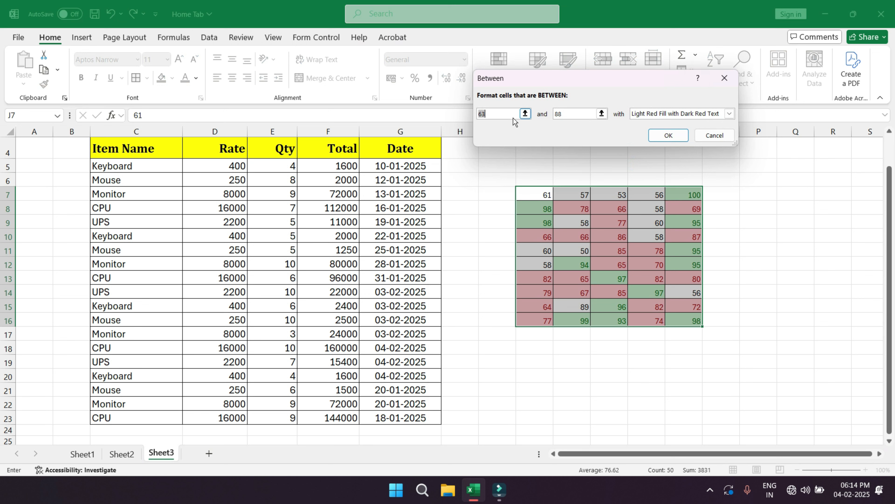
text(50)
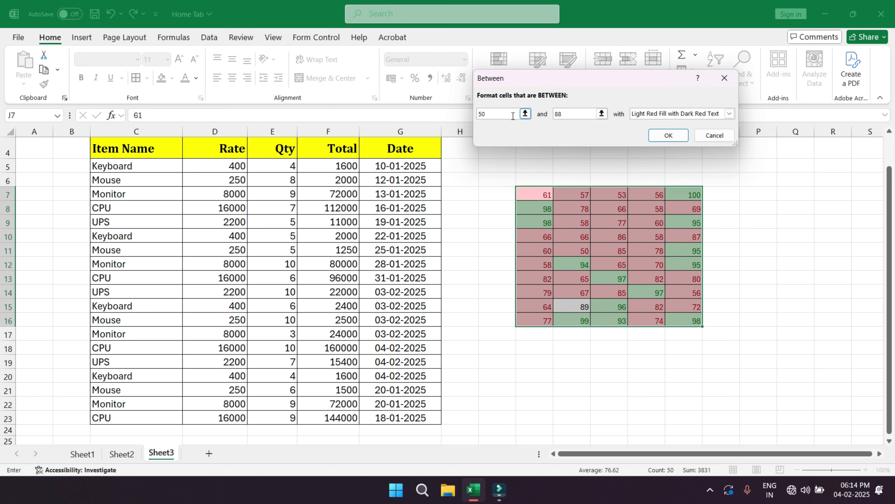
key(Tab)
text(60)
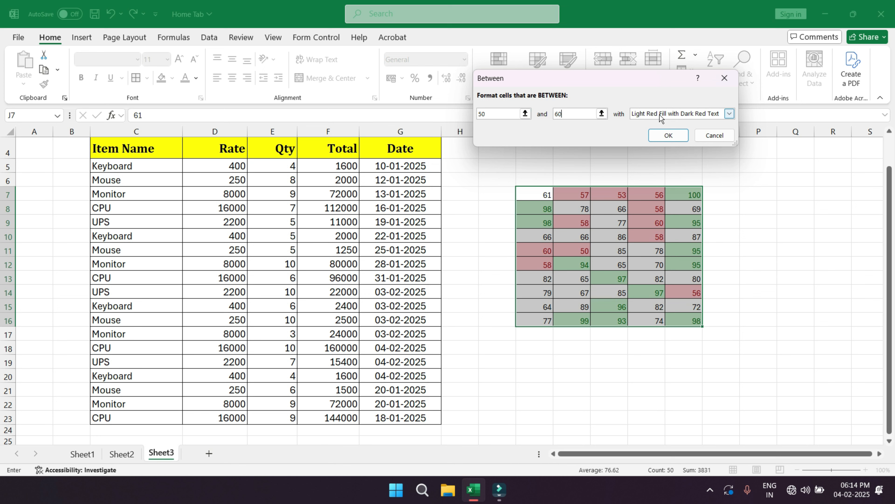
click(653, 136)
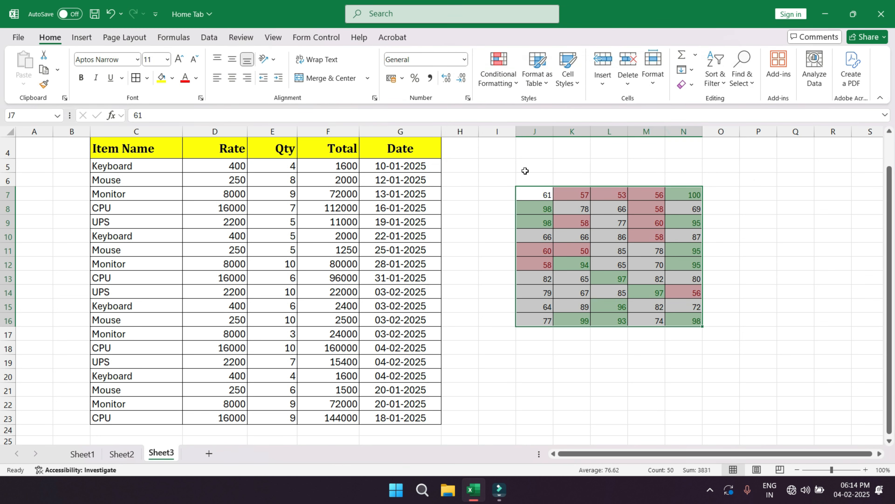
- Highlight the numbers in J7:N16 that are between 60 and 90 with Yellow Fill with Dark Yellow Text
click(506, 81)
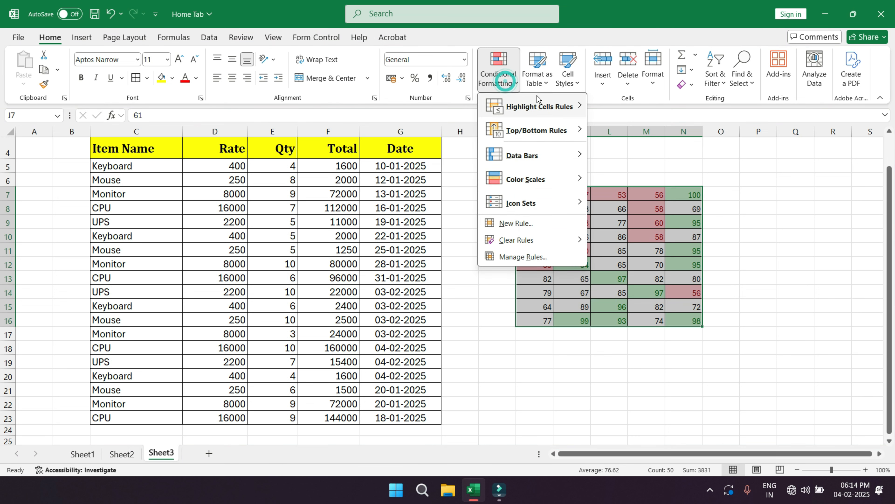
mouse_move(530, 112)
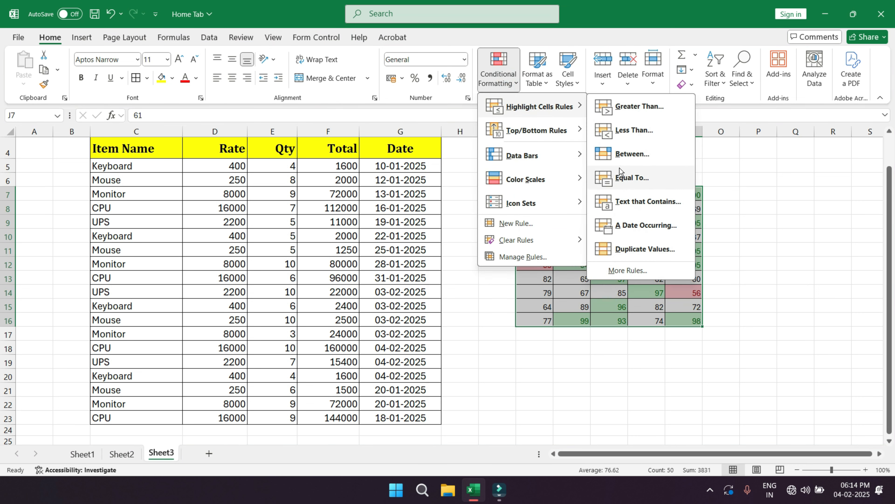
click(620, 160)
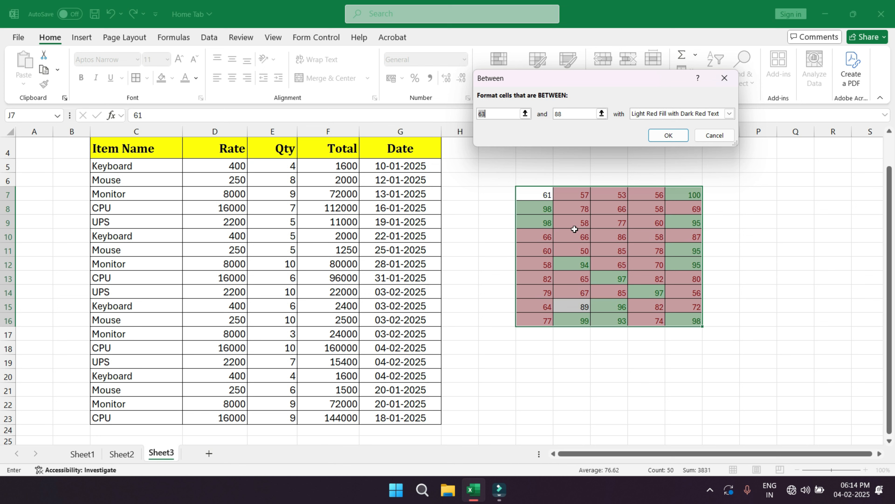
text(60)
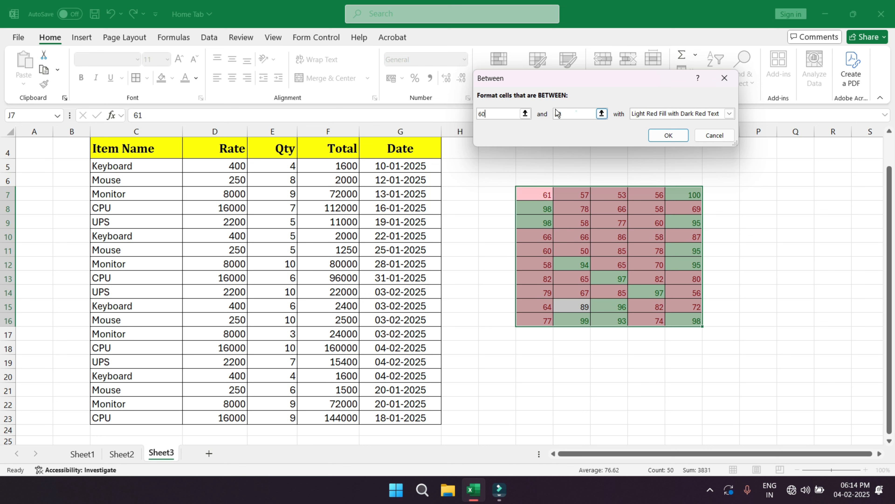
click(567, 113)
text(90)
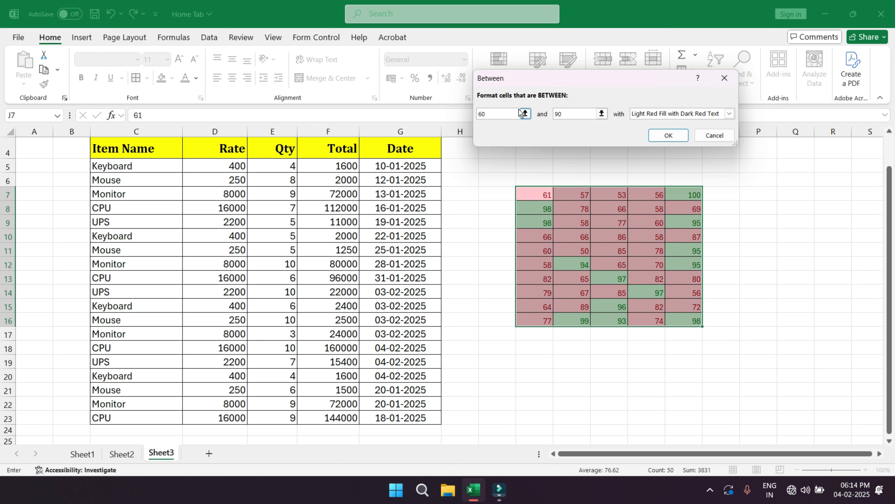
click(729, 114)
click(668, 134)
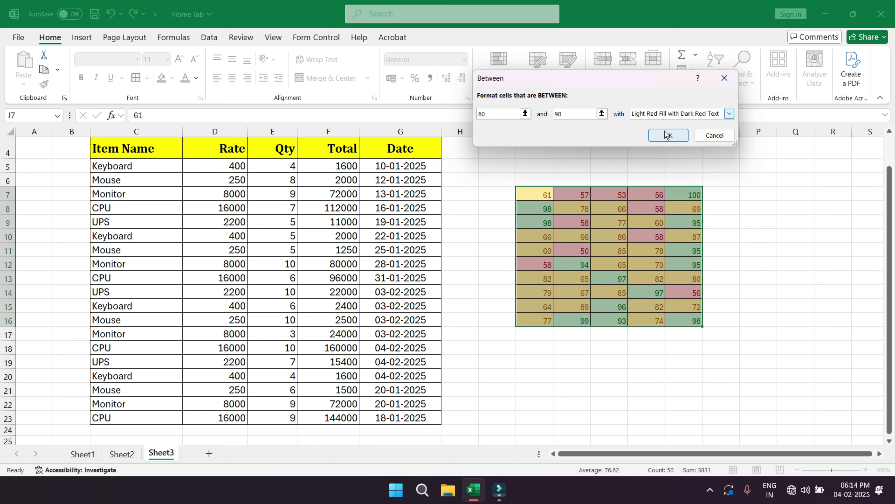
click(665, 141)
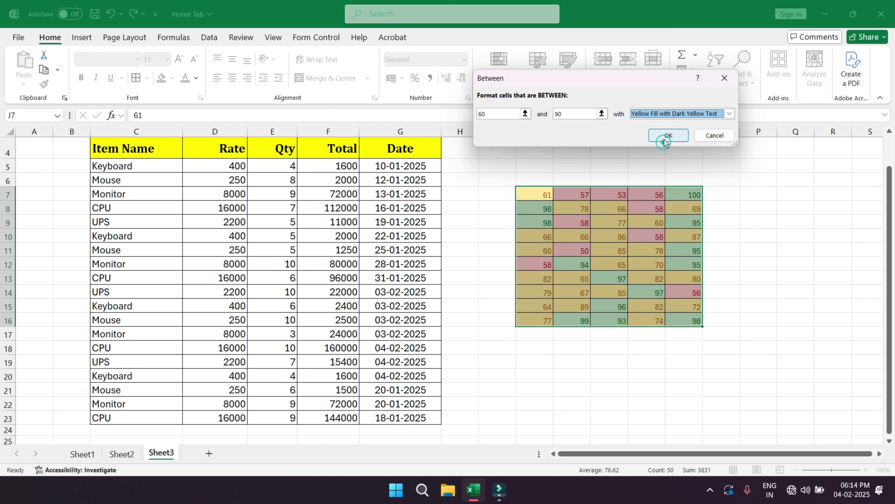
drag(528, 197, 693, 292)
- Change the value in N7 to 55 and the value in M7 to 70 to test the highlighting rules
click(686, 197)
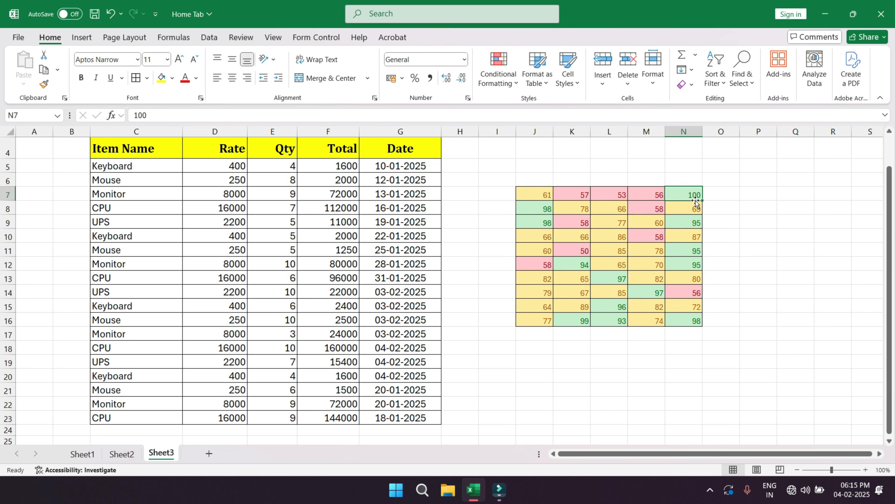
text(55)
key(Return)
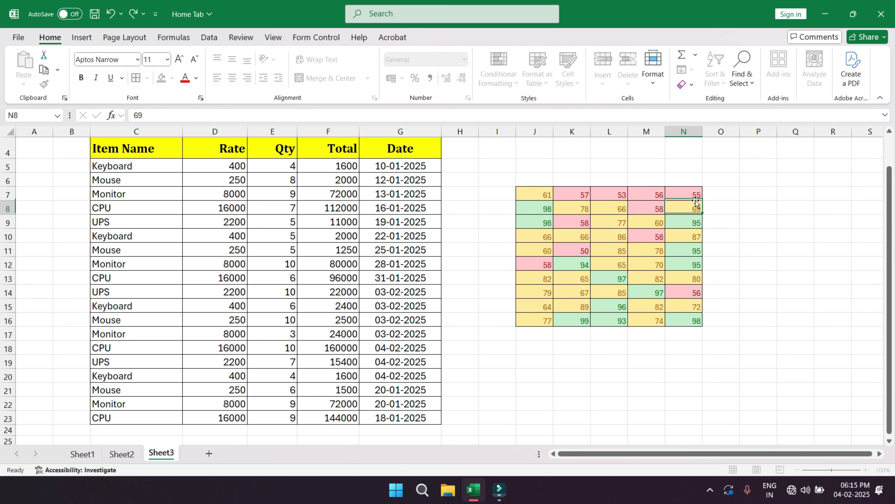
click(655, 196)
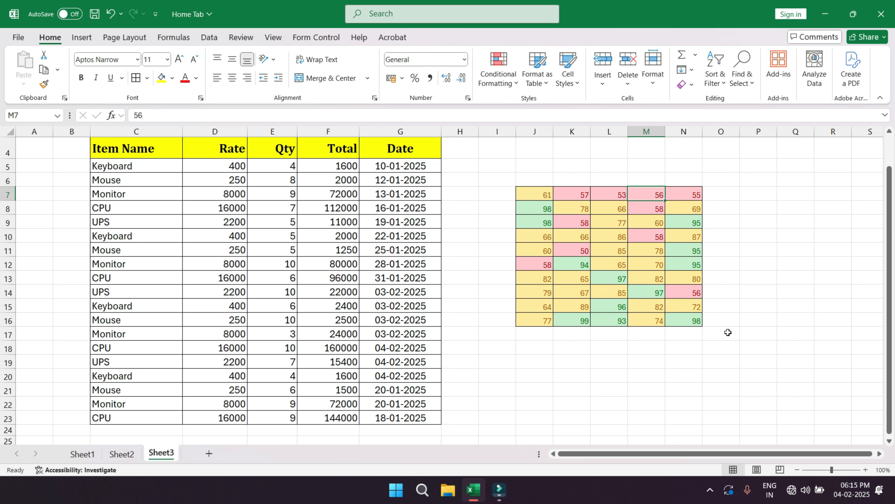
scroll(710, 228, up, 2)
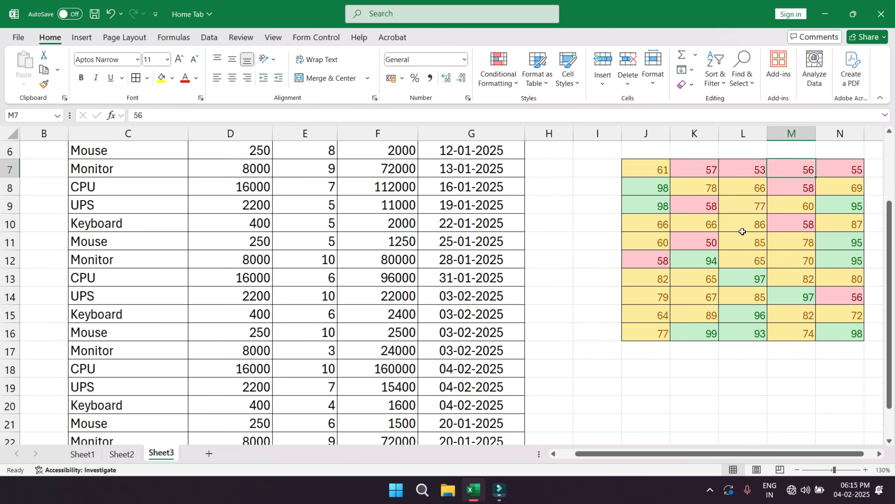
drag(647, 451, 658, 452)
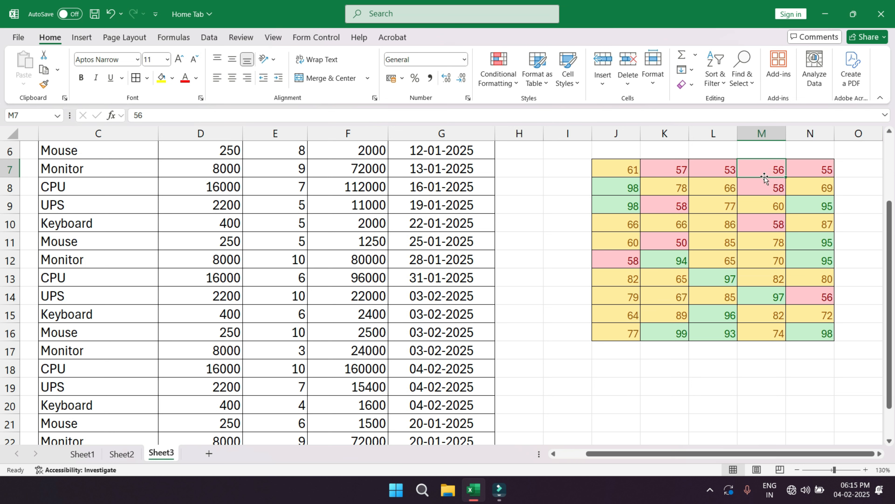
text(70)
key(Return)
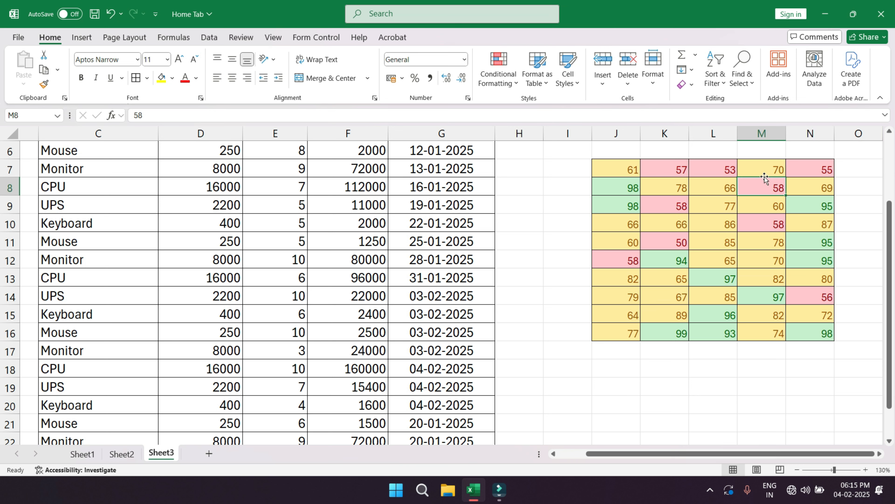
- Change the value in K7 to 98 to test the highlighting rule for high numbers
key(Left)
key(Left)
key(Left)
key(Up)
key(Right)
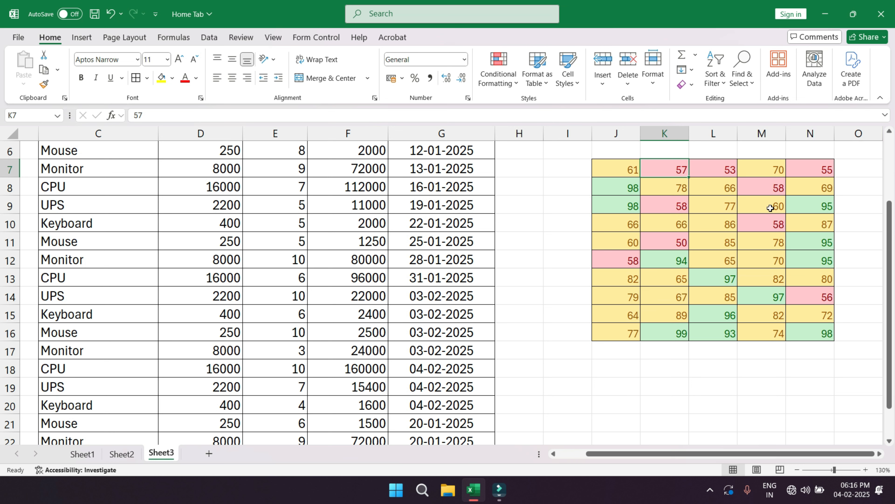
text(98)
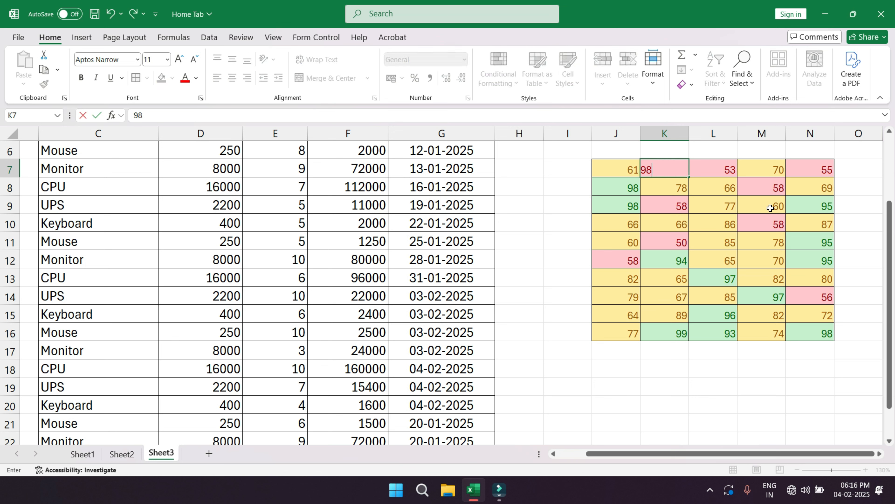
key(Return)
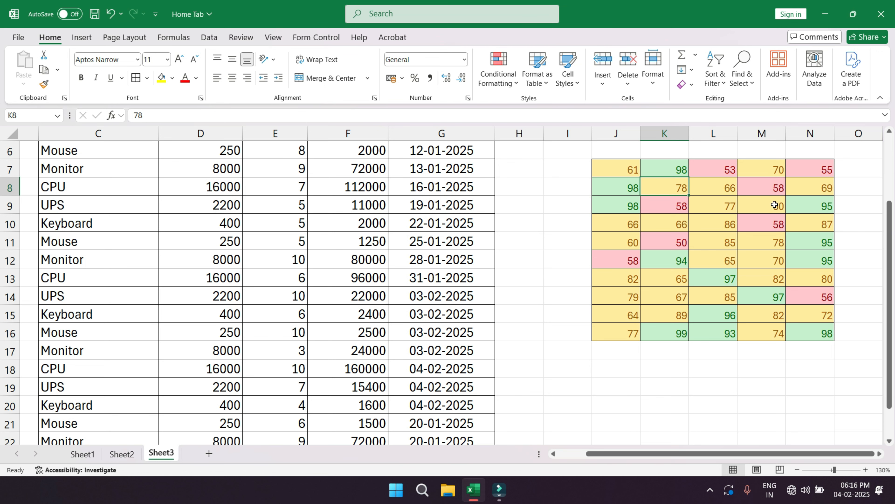
- Highlight the Total values in F5:F23 that are between 50000 and 100000 with Green Fill with Dark Green Text
scroll(519, 212, down, 2)
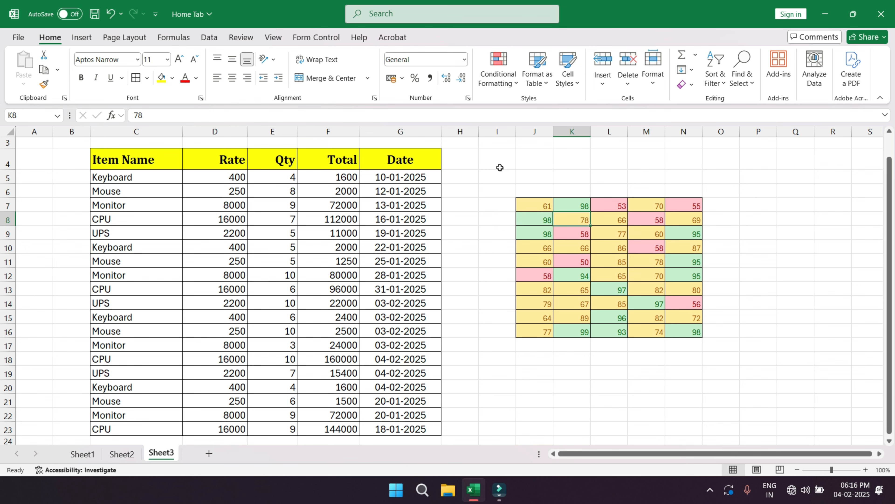
scroll(498, 173, down, 2)
scroll(359, 172, up, 1)
scroll(360, 171, up, 1)
drag(354, 175, 320, 424)
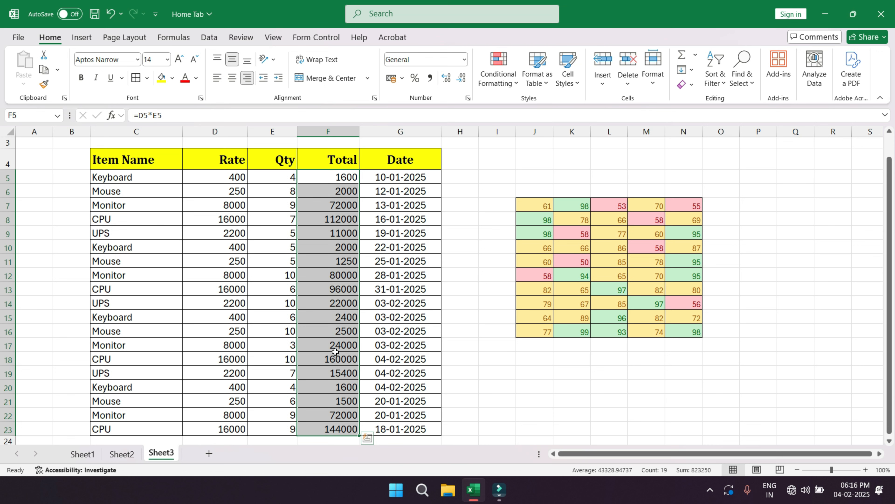
click(510, 89)
mouse_move(580, 108)
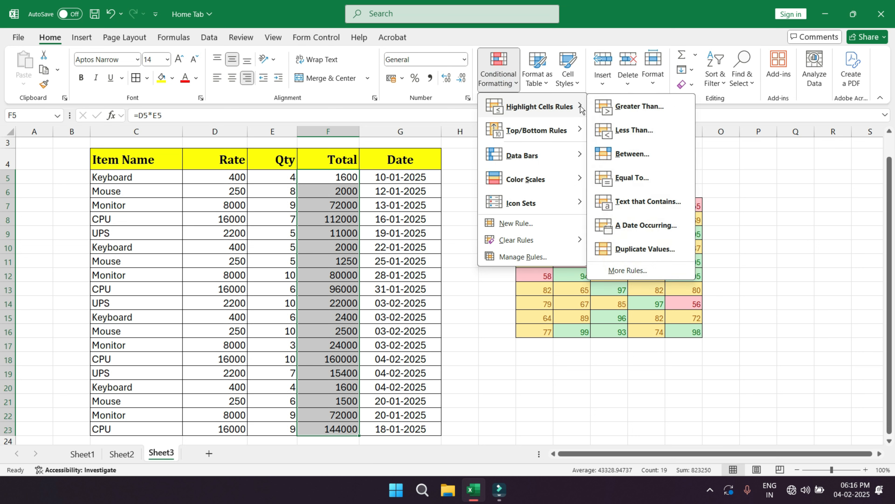
click(632, 154)
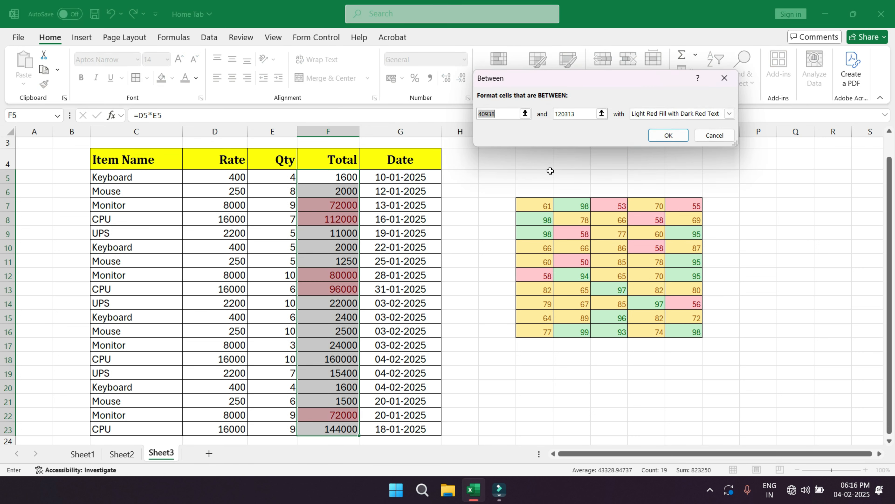
text(50000)
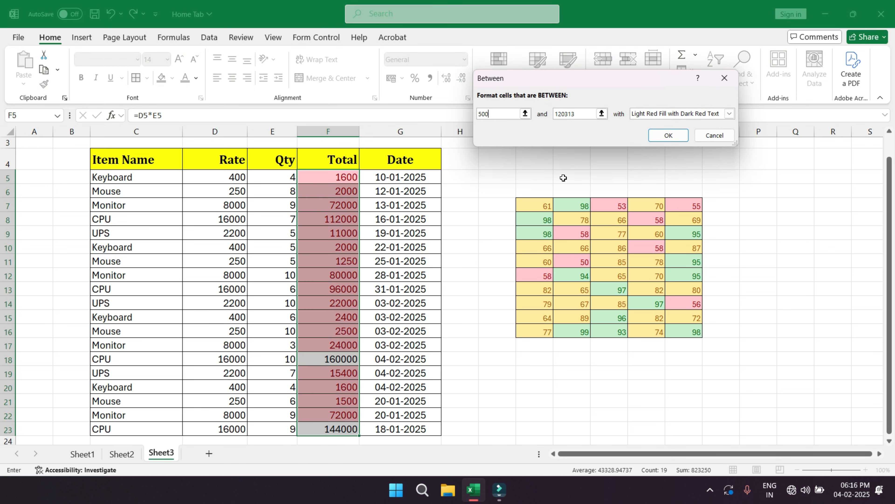
double_click(585, 113)
text(1)
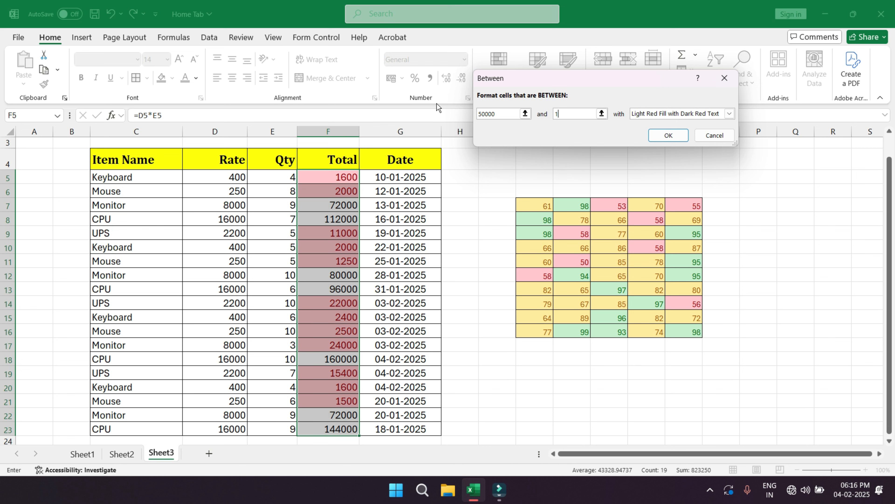
text(00000)
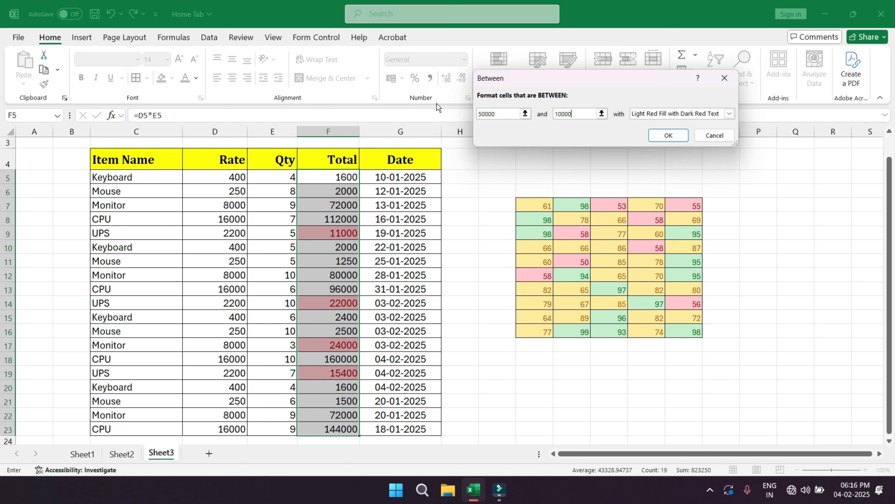
click(651, 113)
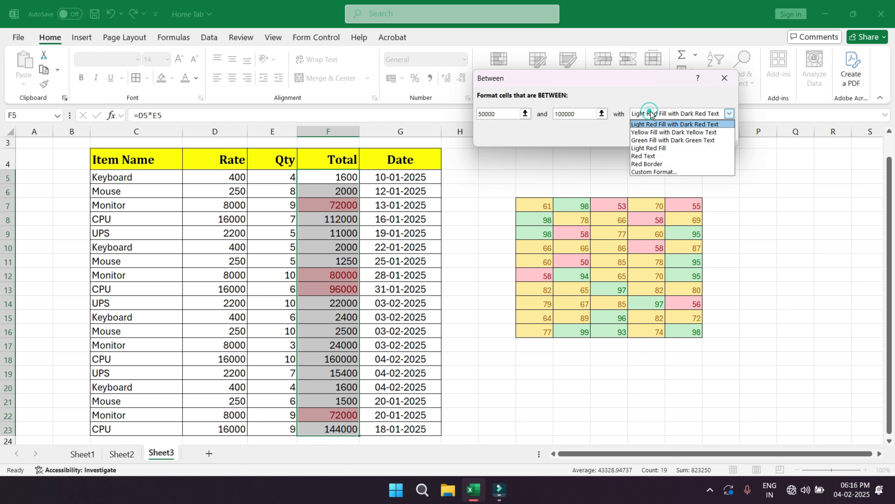
click(651, 140)
click(668, 135)
click(485, 218)
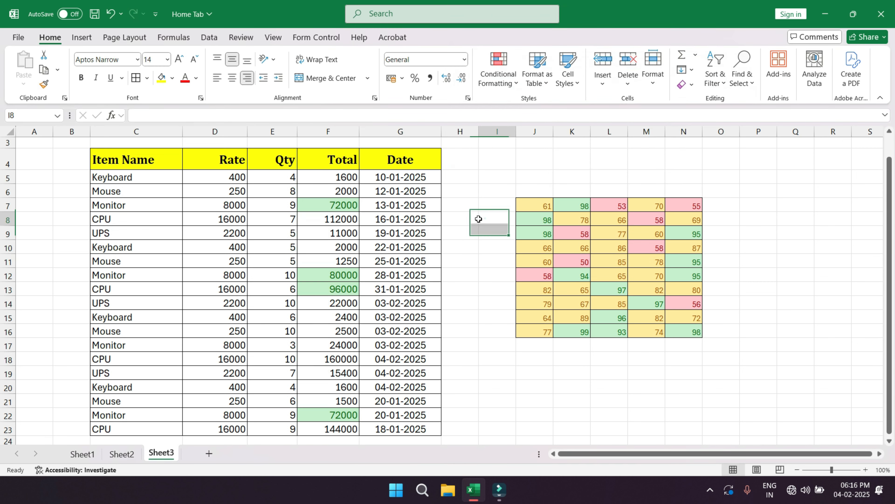
- Examine the highlighted Total values in F5:F23 of the item table
click(345, 207)
drag(339, 261, 331, 274)
click(320, 299)
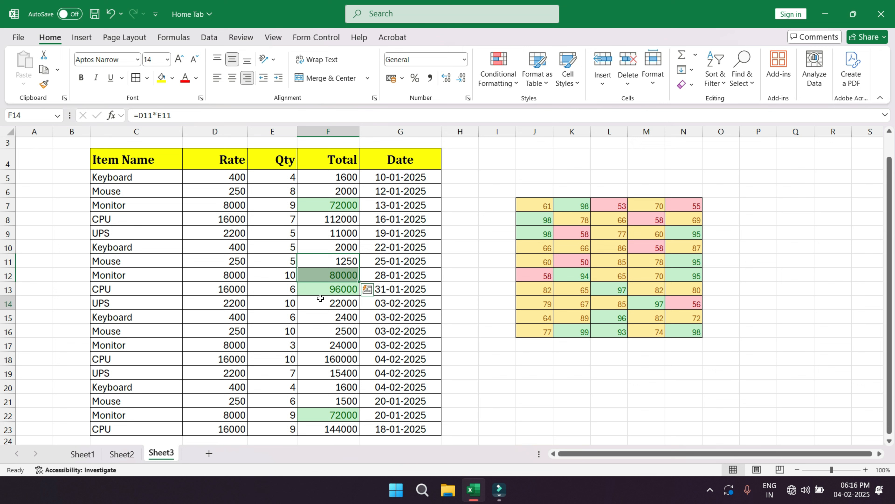
click(309, 395)
scroll(335, 375, down, 1)
scroll(336, 375, down, 1)
scroll(340, 344, up, 2)
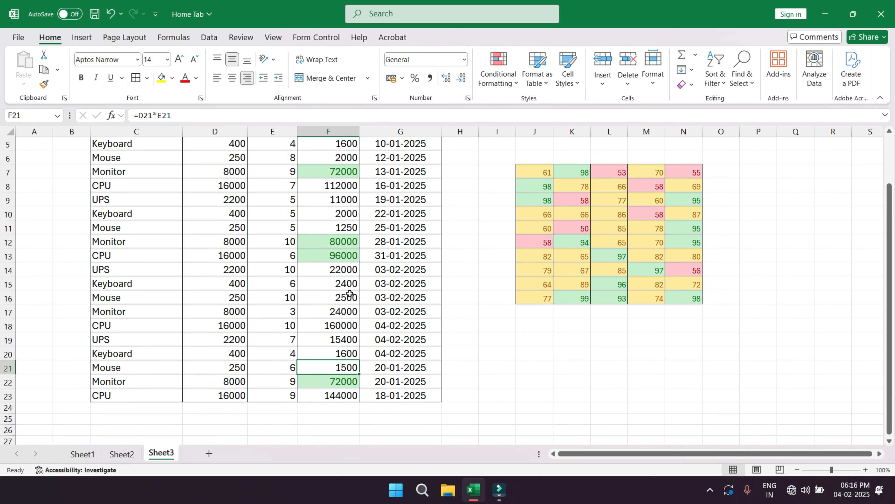
scroll(353, 290, up, 1)
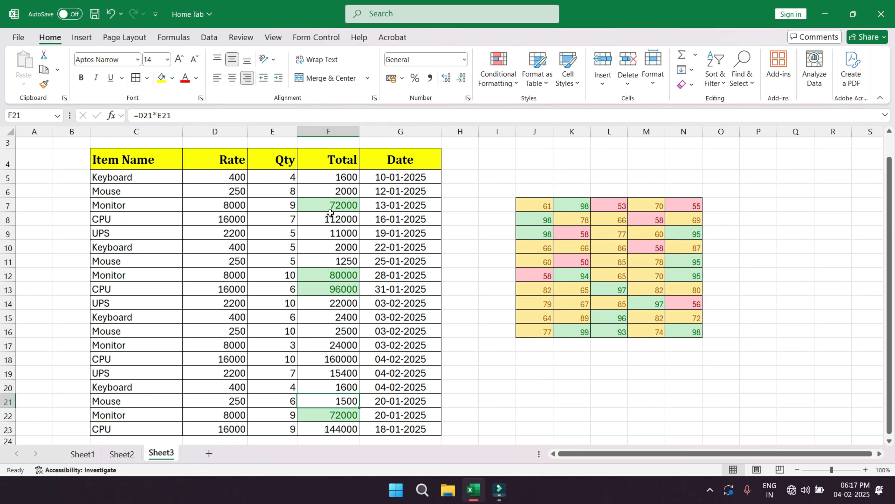
- Clear the conditional formatting rules from the selected range F5:Q23, covering the Total column and the number grid
drag(330, 174, 777, 390)
scroll(670, 317, up, 1)
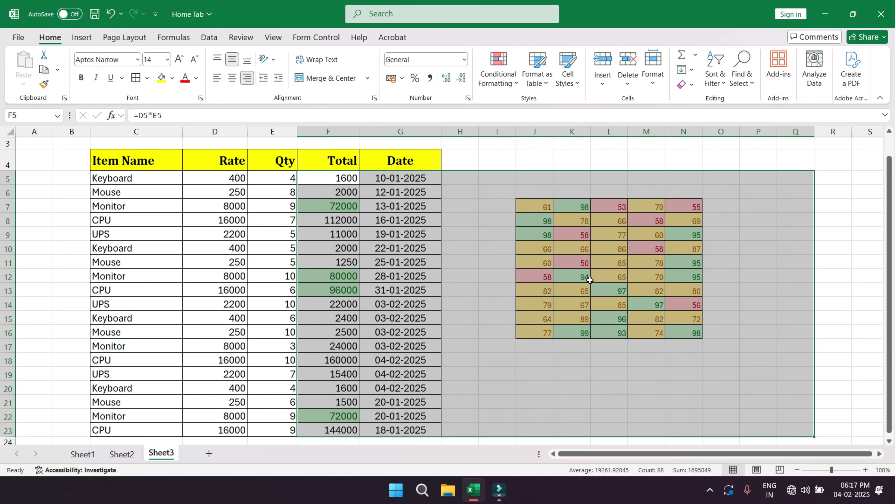
click(498, 80)
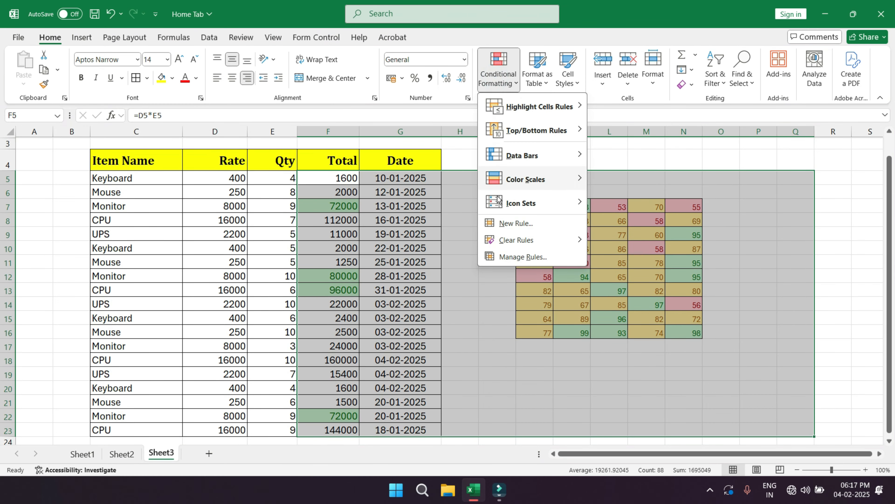
mouse_move(521, 243)
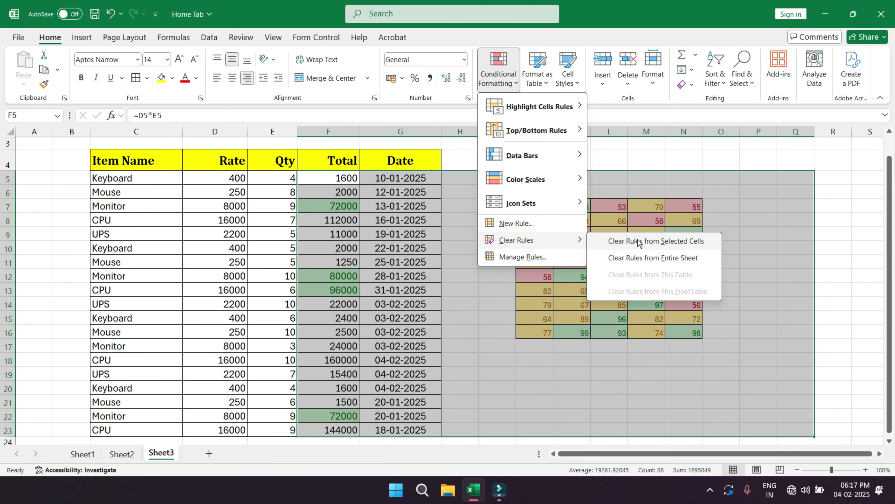
click(653, 243)
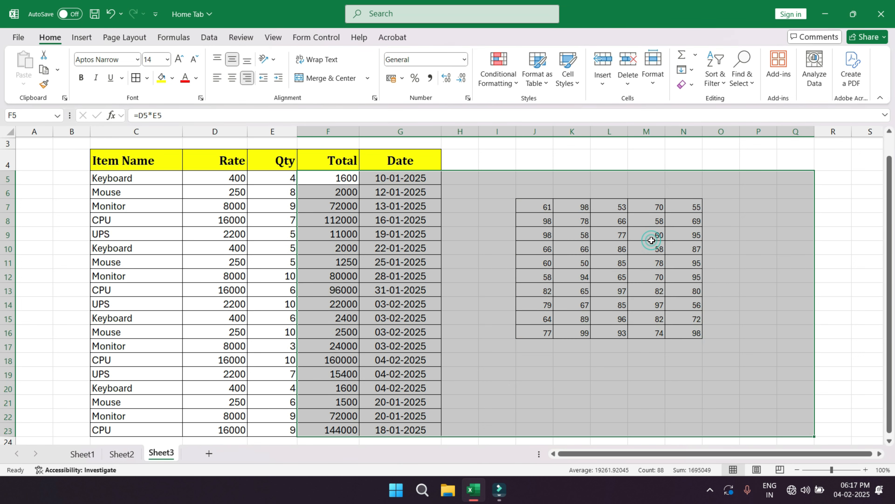
click(460, 220)
- Highlight the numbers in J7:N16 that are equal to 60 with Light Red Fill with Dark Red Text
click(499, 70)
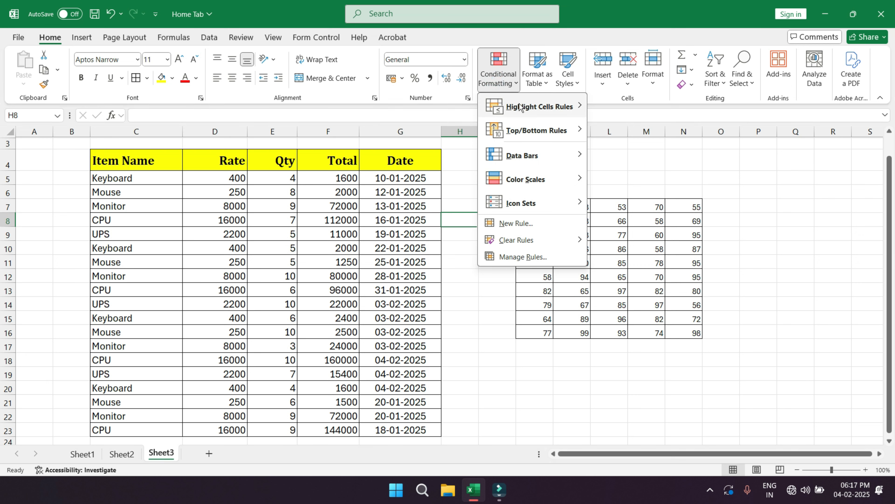
mouse_move(548, 112)
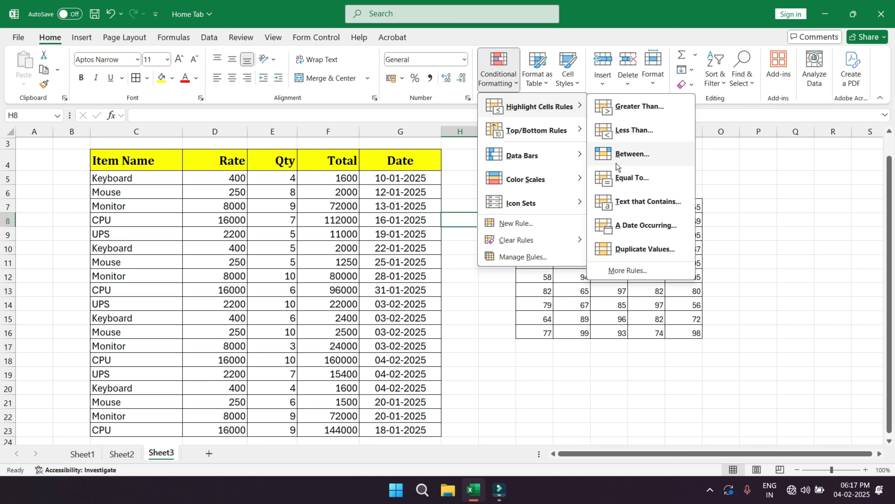
drag(684, 319, 684, 304)
drag(533, 208, 695, 332)
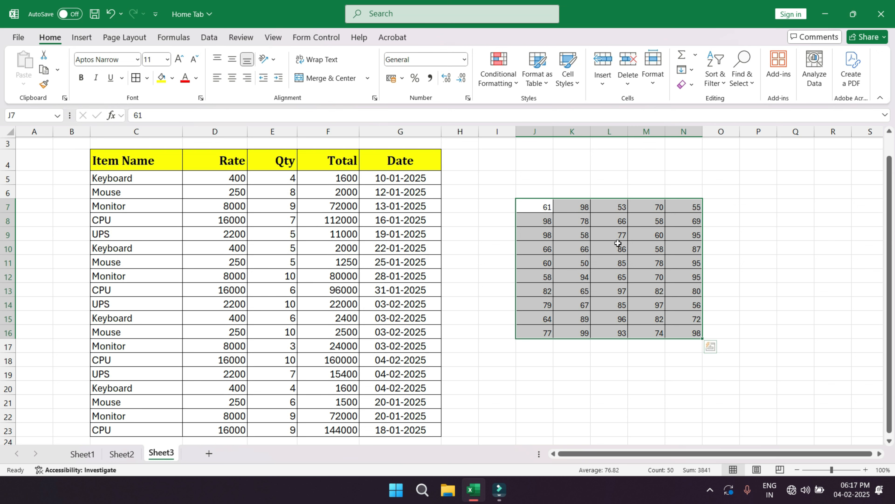
click(497, 79)
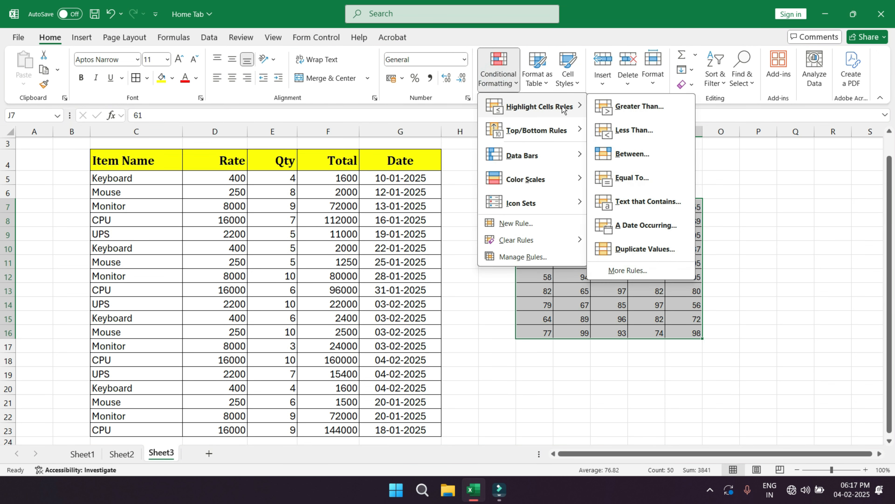
click(620, 177)
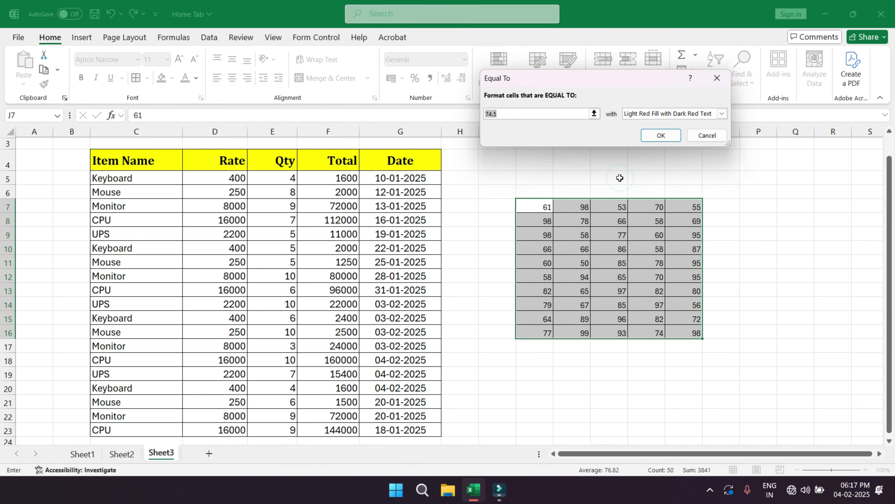
text(60)
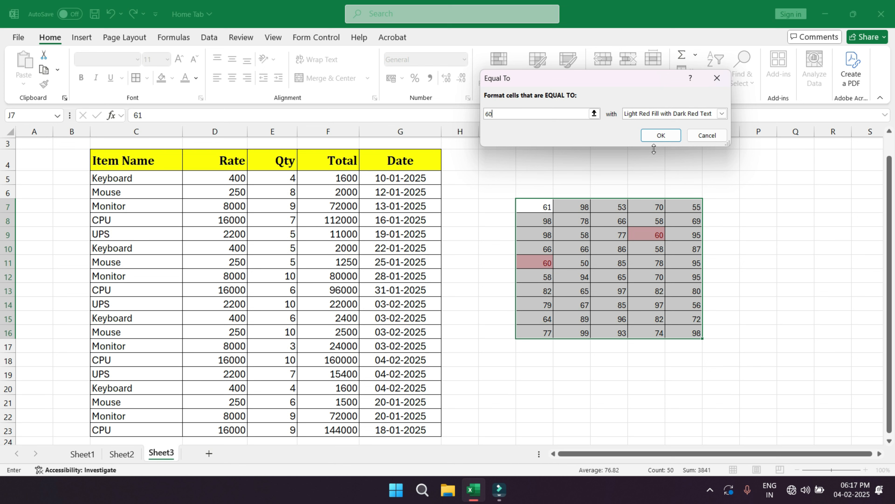
click(654, 137)
- Change the value in M13 to 60 to test the Equal To rule
drag(546, 207, 697, 329)
click(648, 290)
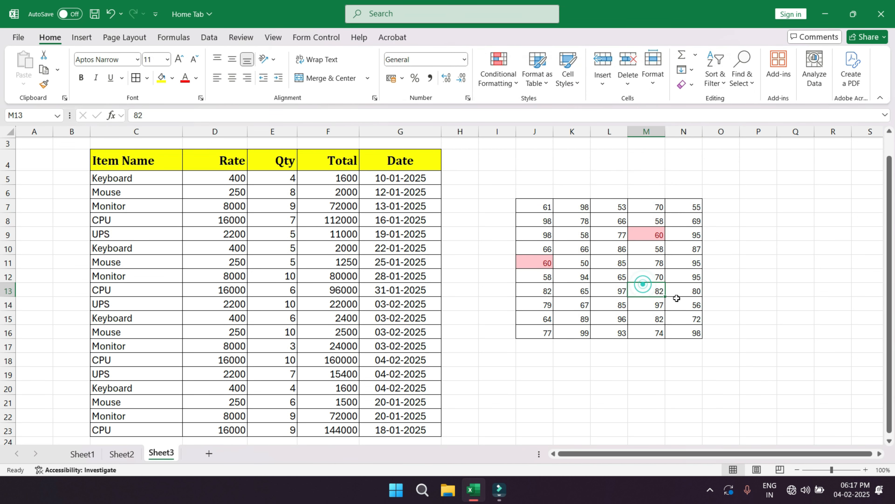
text(60)
key(Return)
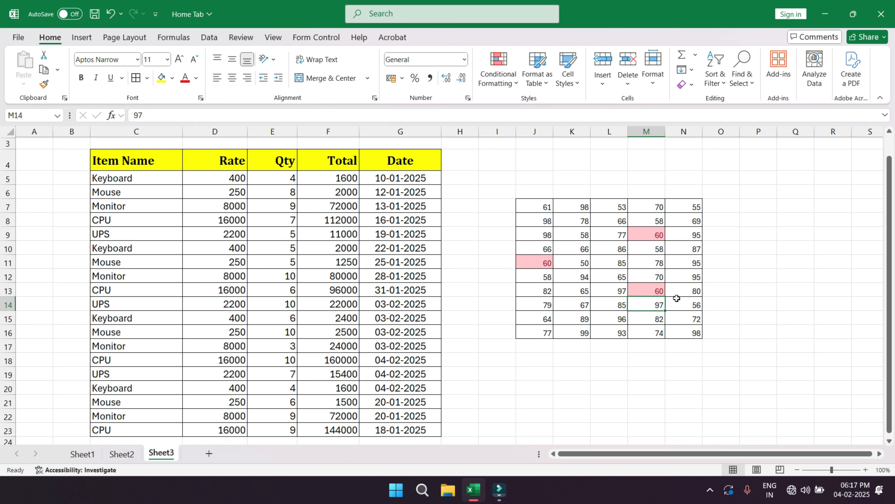
click(572, 263)
click(498, 71)
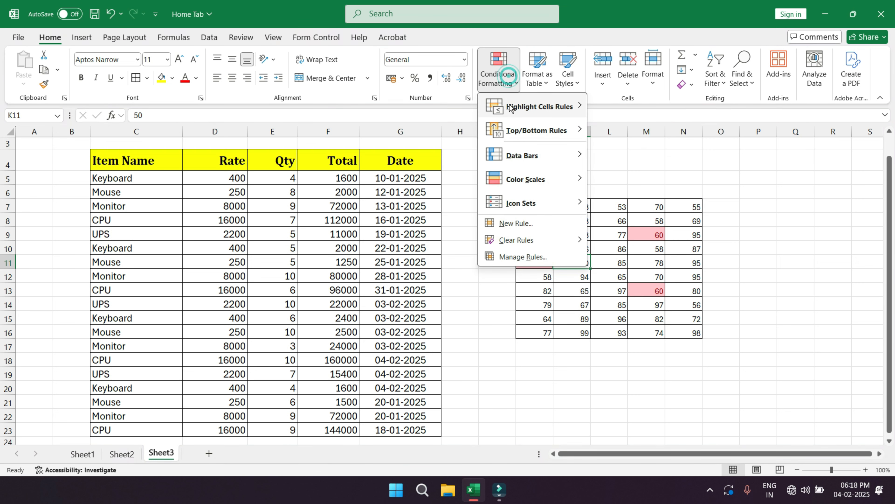
mouse_move(540, 106)
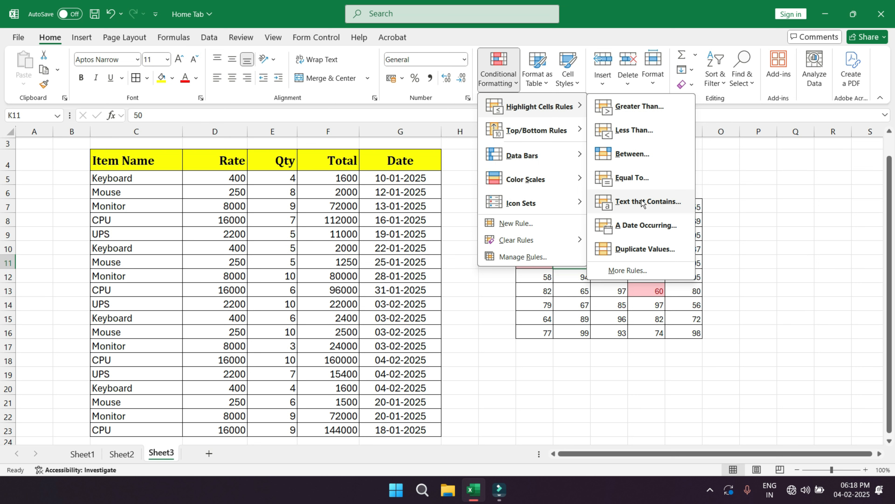
key(Escape)
key(Escape)
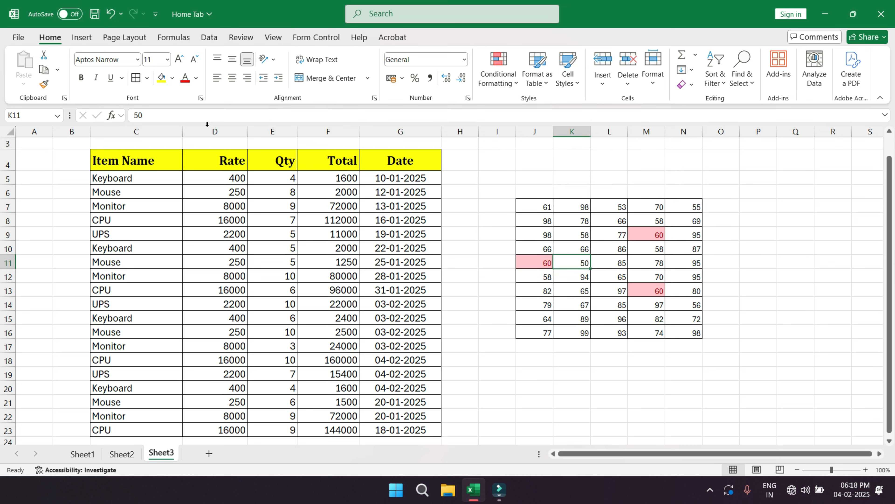
click(203, 209)
- Highlight the item names in C5:C23 that contain the text "mouse" with Green Fill with Dark Green Text
drag(125, 178, 151, 430)
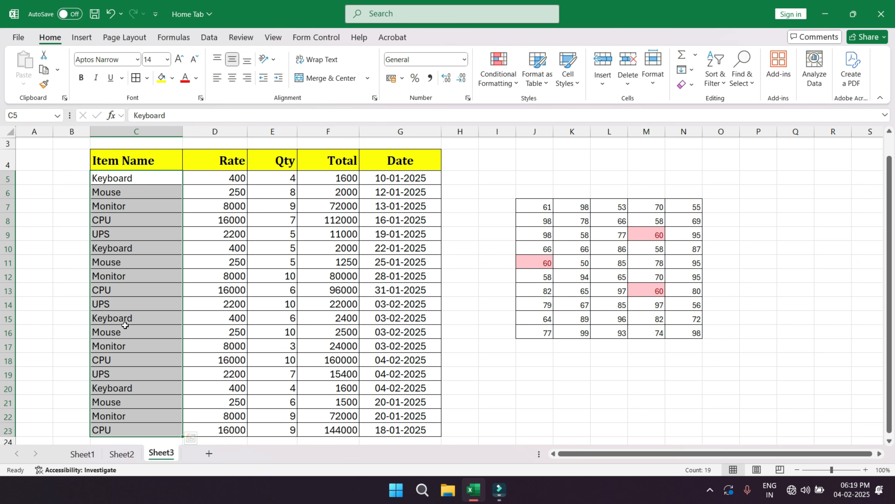
click(496, 85)
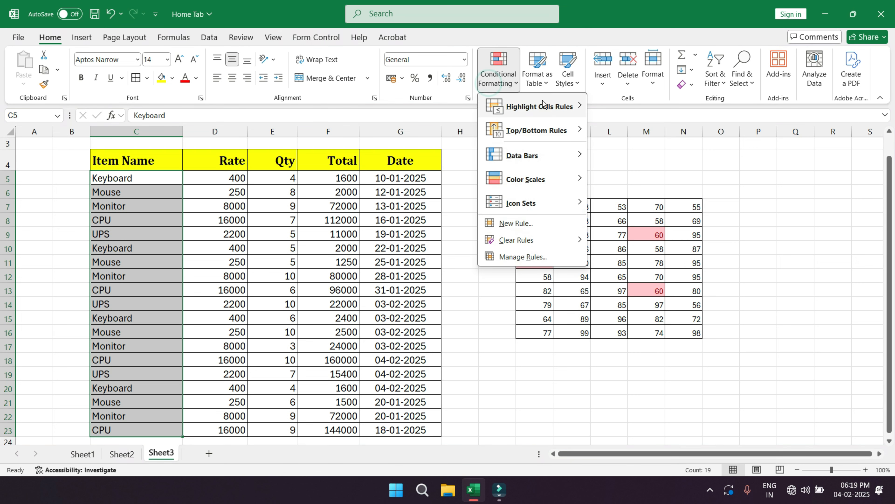
click(622, 204)
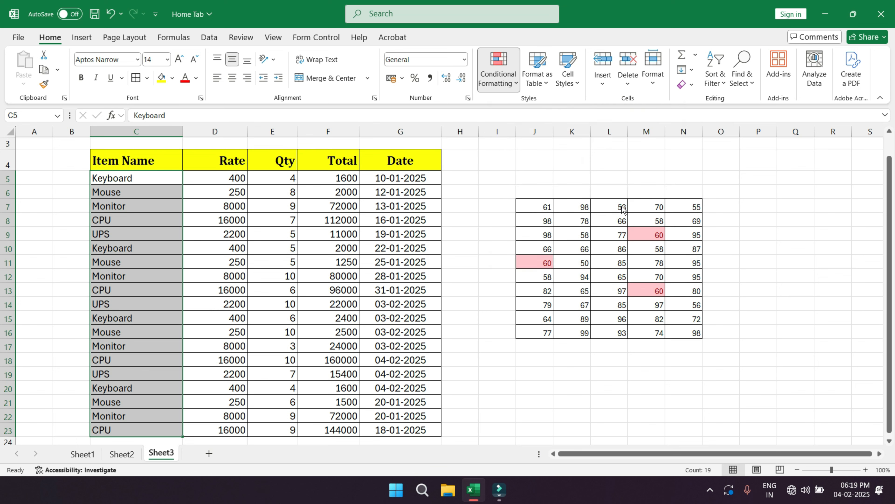
text(mo)
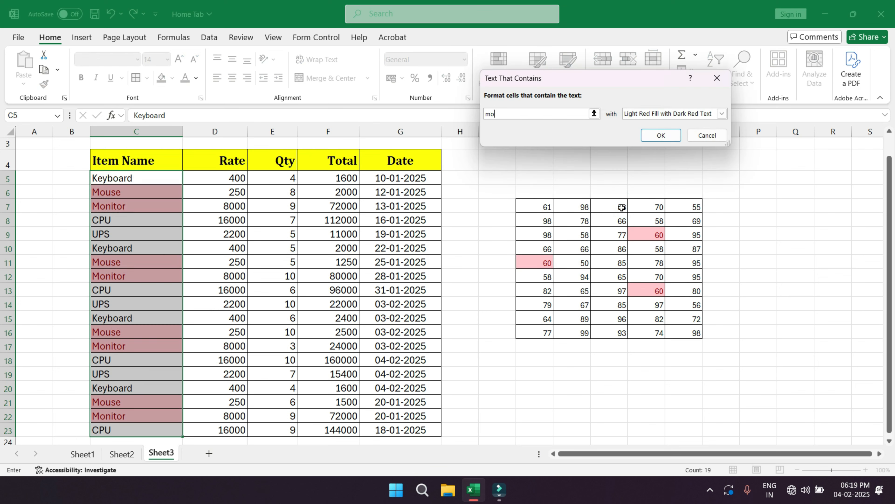
text(use)
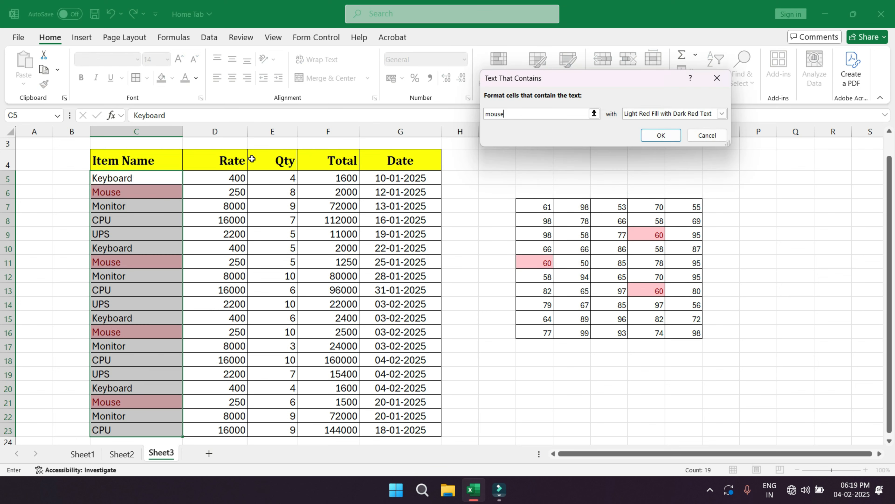
scroll(124, 205, down, 1)
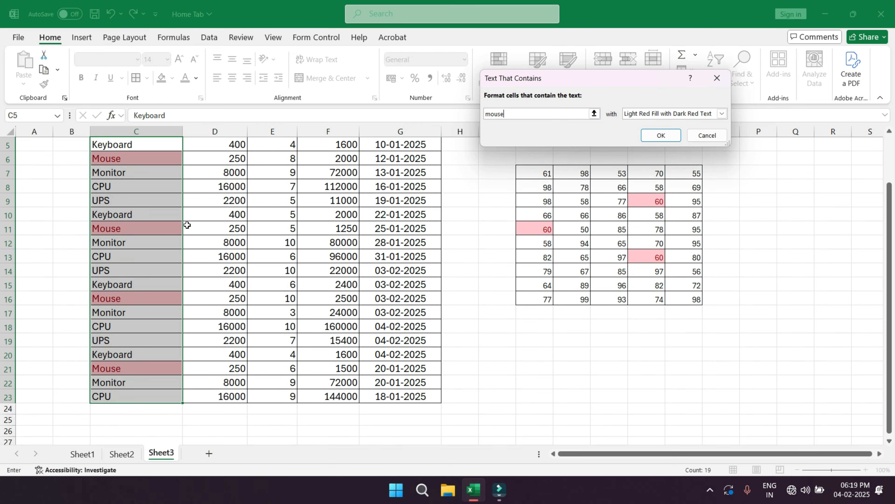
click(722, 113)
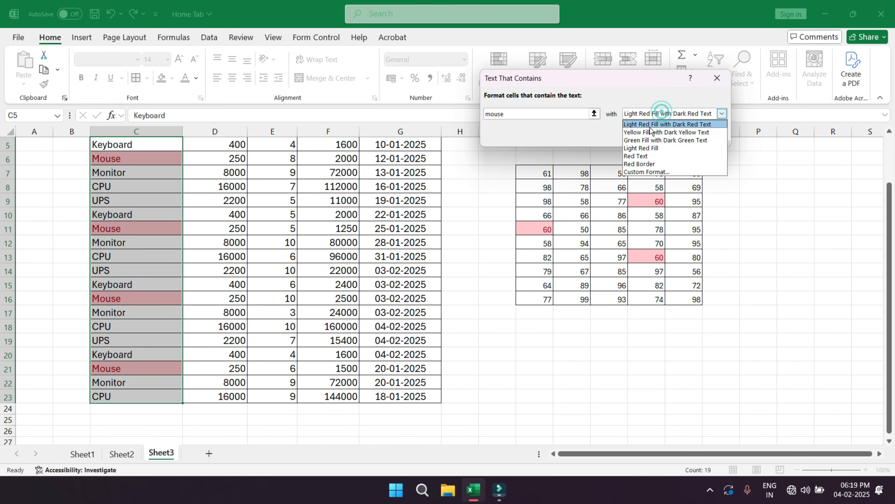
click(635, 137)
click(660, 136)
scroll(140, 196, up, 1)
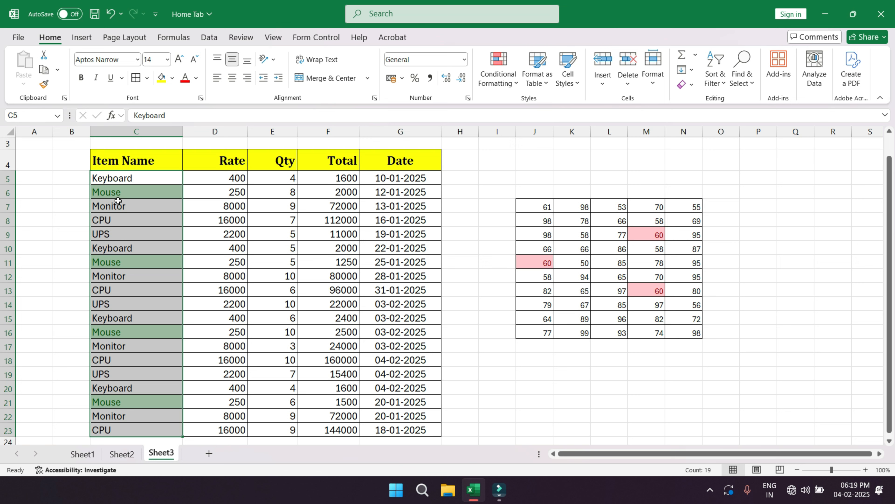
- Highlight the Rate values in D5:D23 that contain the text 400 with Light Red Fill with Dark Red Text
click(201, 180)
key(ctrl+shift+Down)
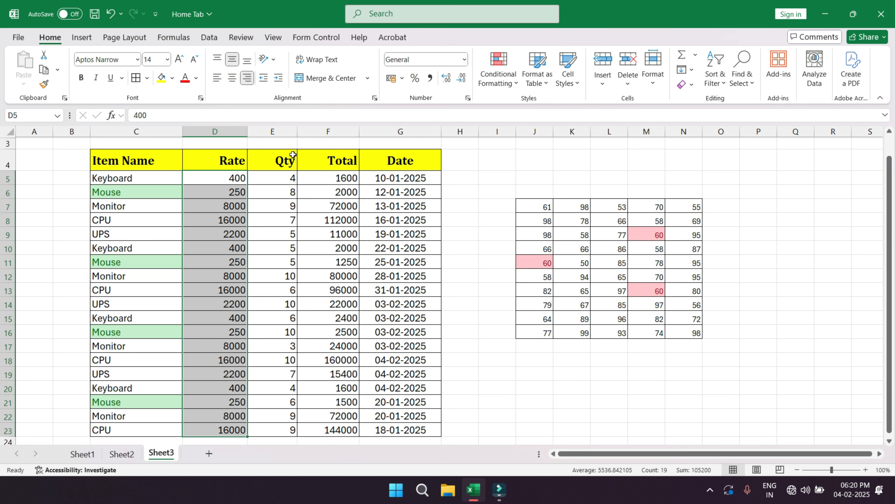
click(503, 75)
mouse_move(540, 106)
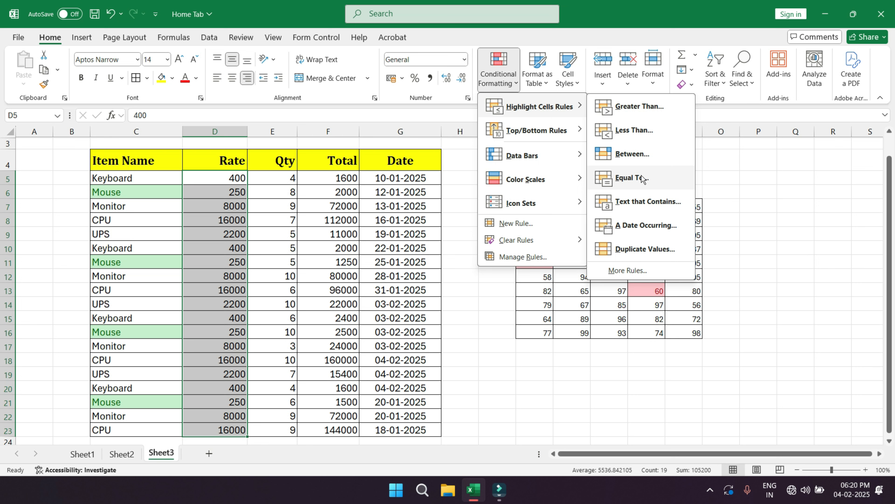
click(653, 204)
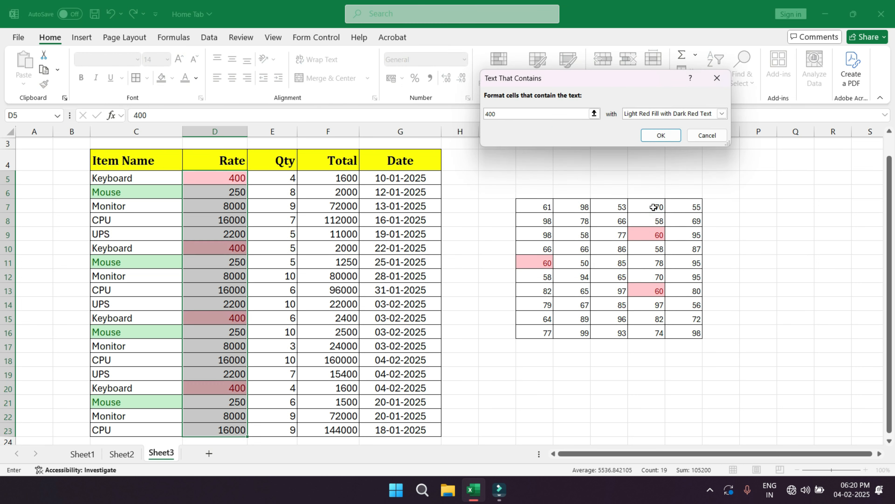
key(Return)
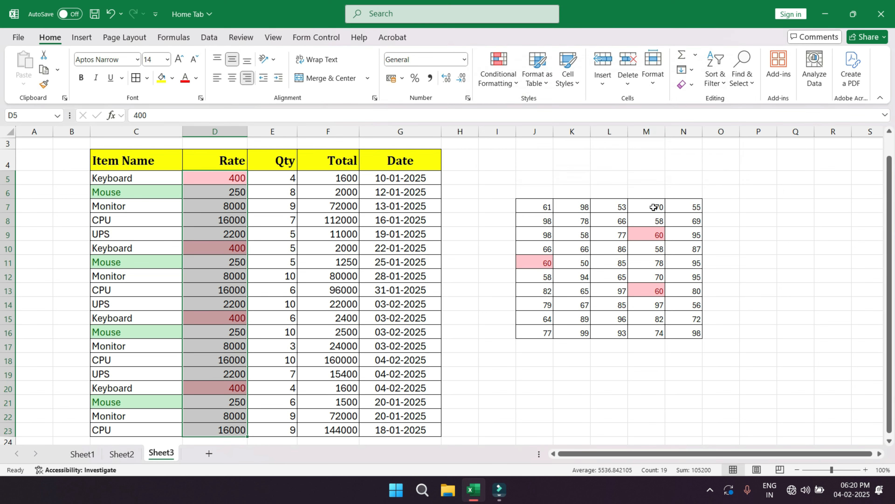
- Undo the Text That Contains rules on the Rate and Item Name columns
key(ctrl+z)
key(ctrl+z)
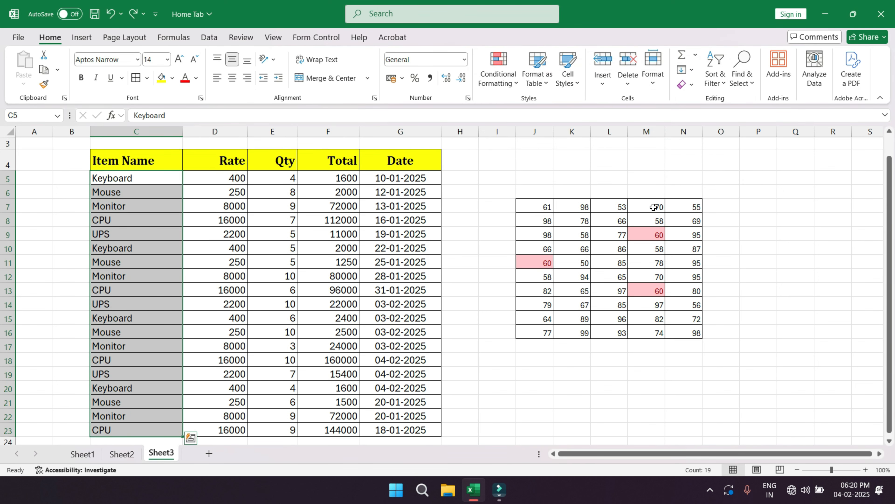
click(499, 71)
mouse_move(540, 107)
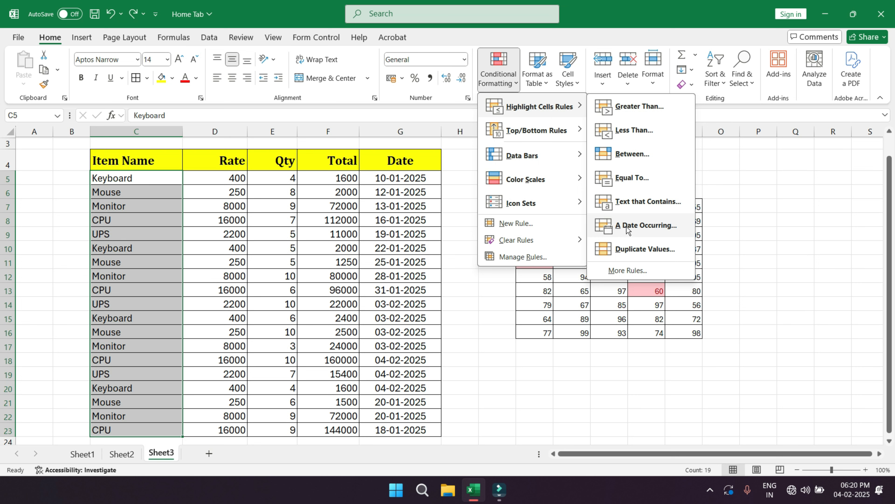
click(509, 296)
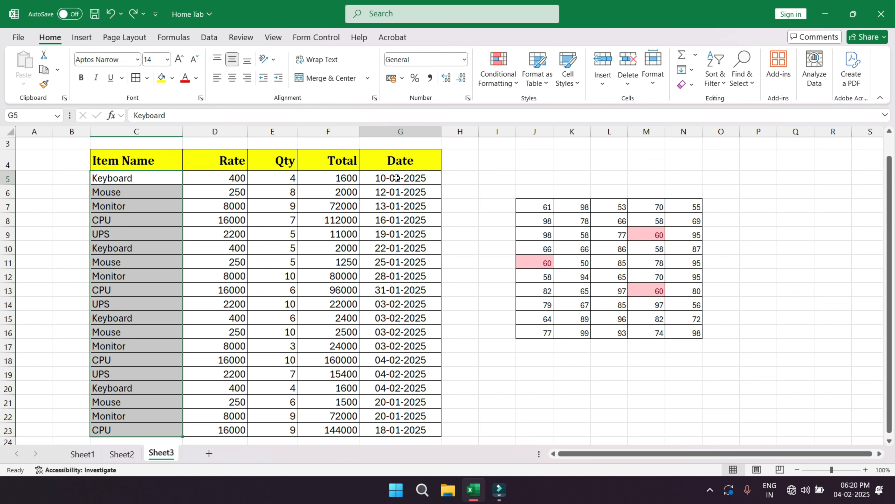
- Start an A Date Occurring rule on the dates in G5:G23 and preview the Tomorrow and Today options
drag(395, 178, 409, 398)
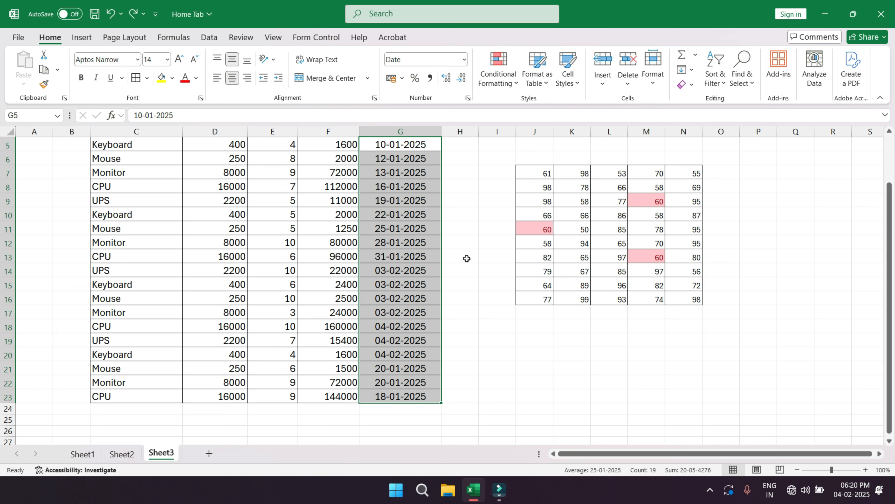
click(499, 71)
mouse_move(522, 115)
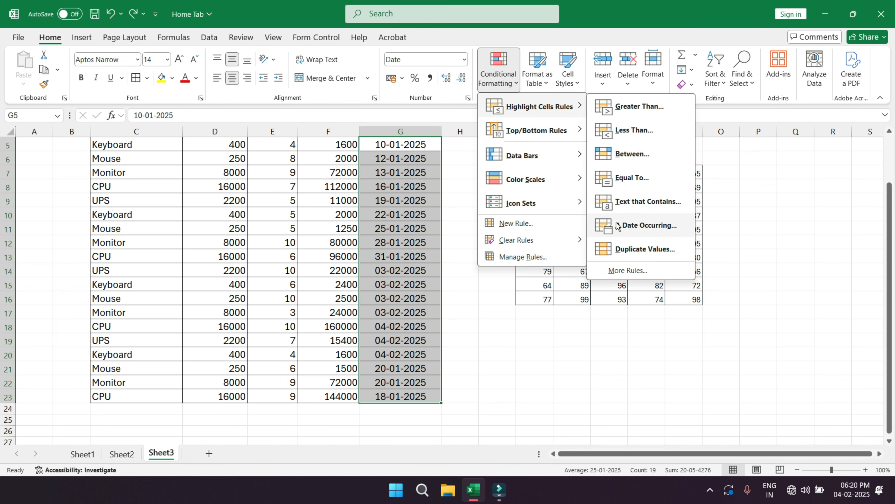
click(627, 228)
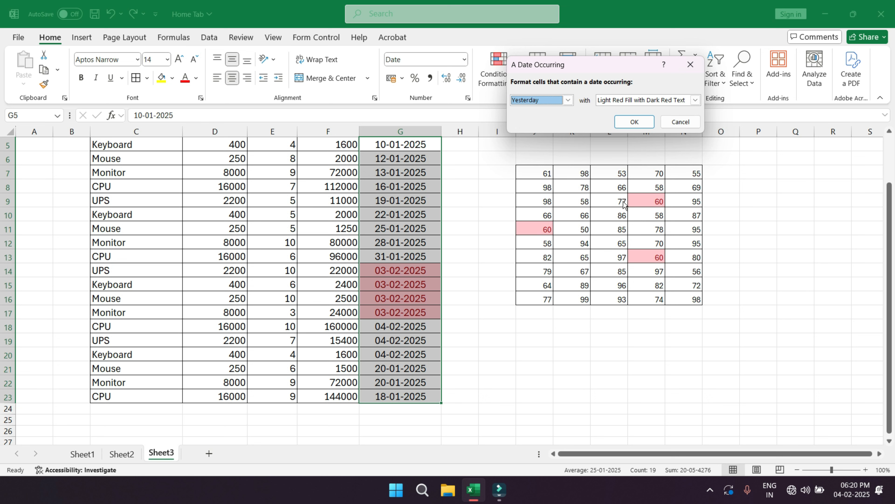
click(544, 103)
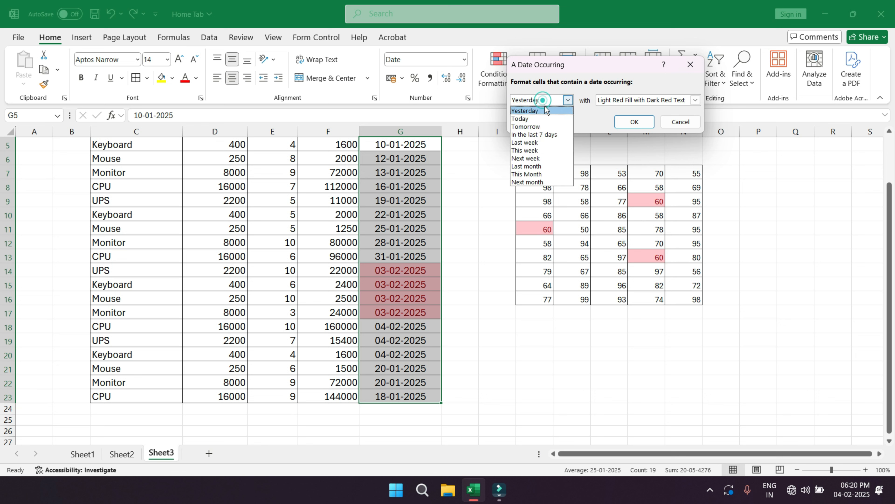
click(534, 128)
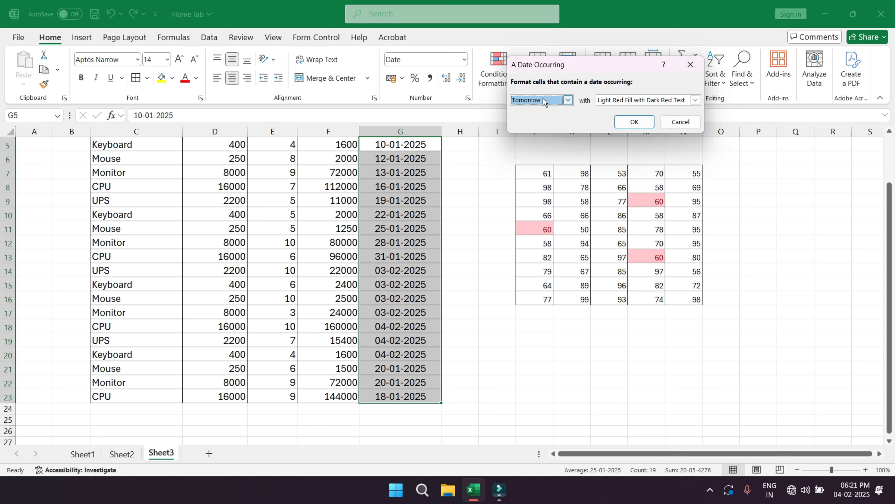
click(545, 100)
click(524, 119)
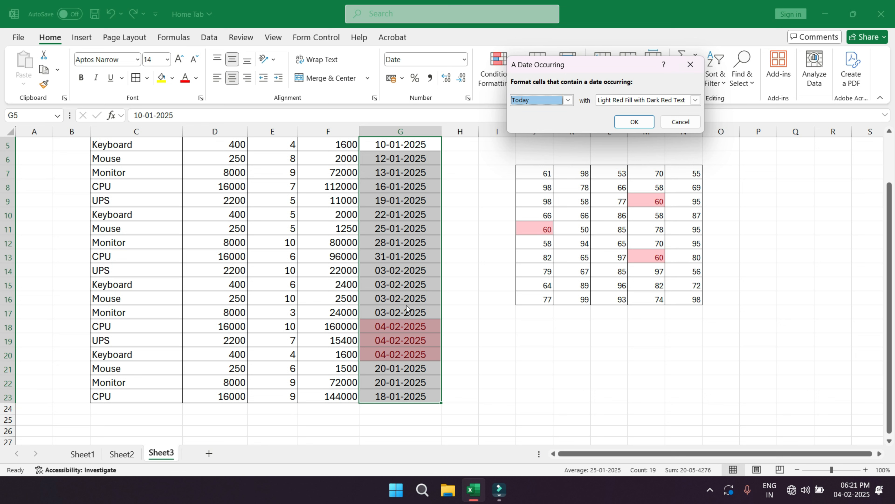
- Preview the date rule with the In the last 7 days and This week options
click(568, 101)
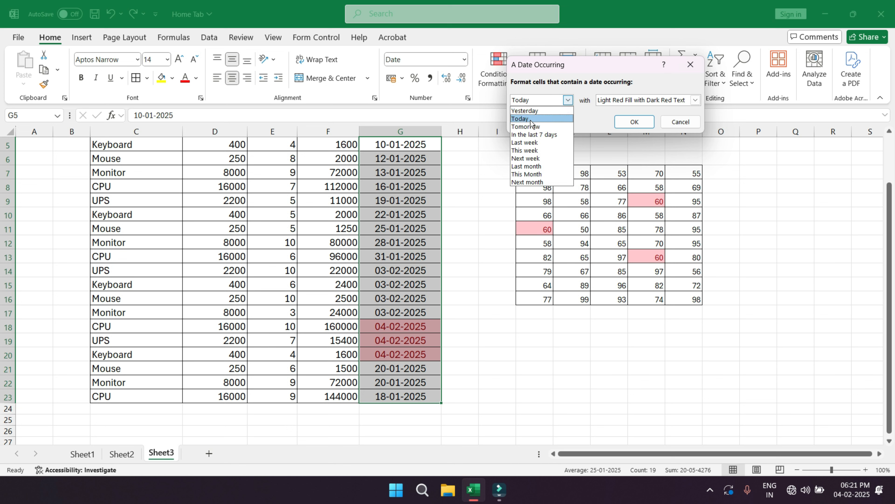
click(538, 135)
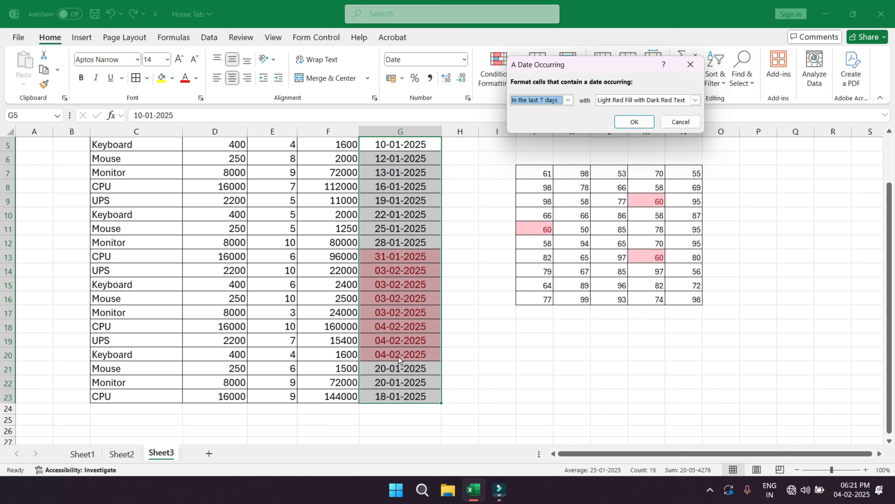
click(540, 100)
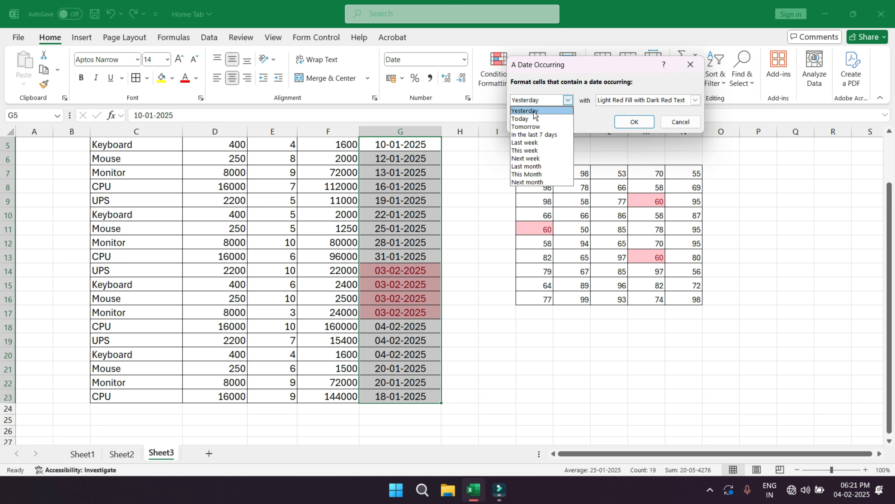
click(422, 151)
click(565, 98)
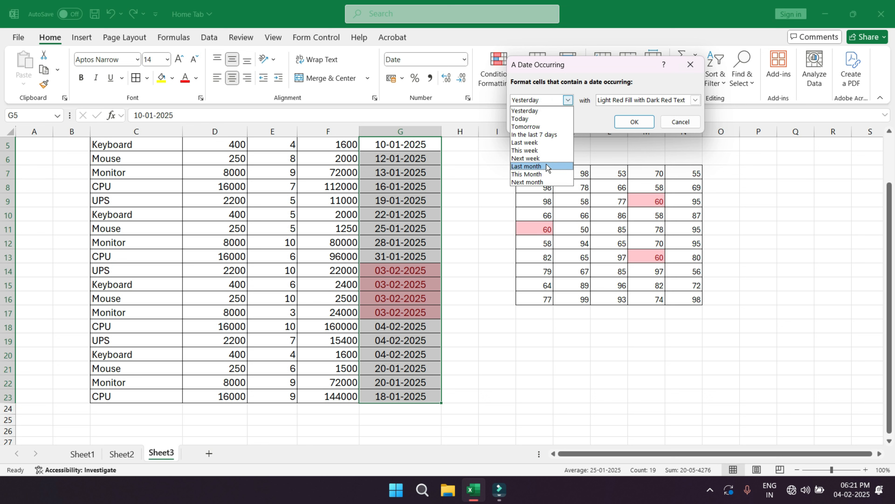
click(527, 150)
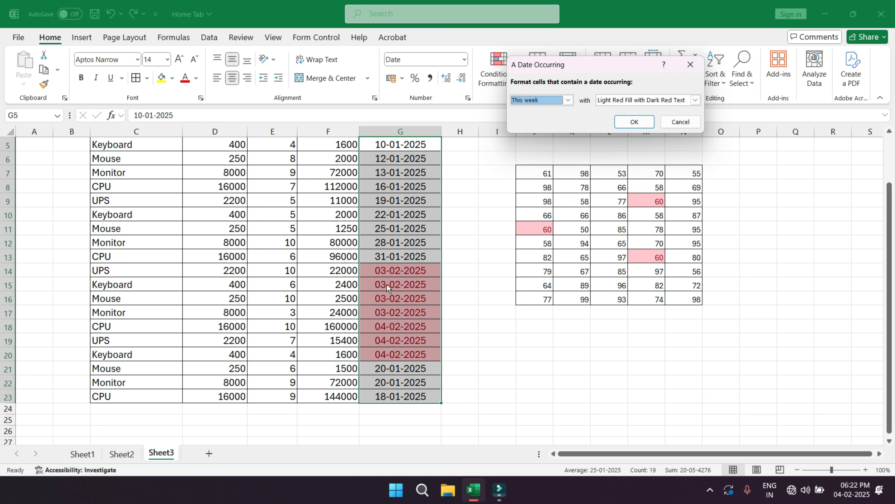
- Highlight the dates in G5:G23 occurring This Month with Light Red Fill with Dark Red Text
click(536, 100)
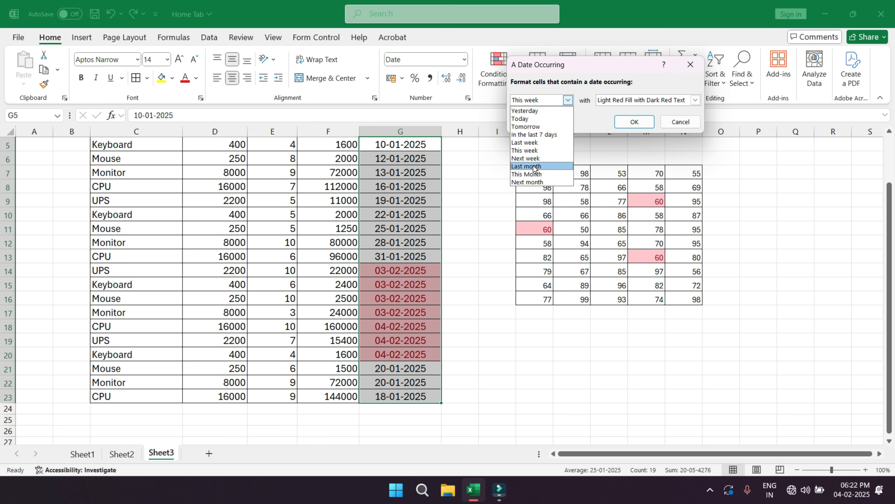
click(534, 174)
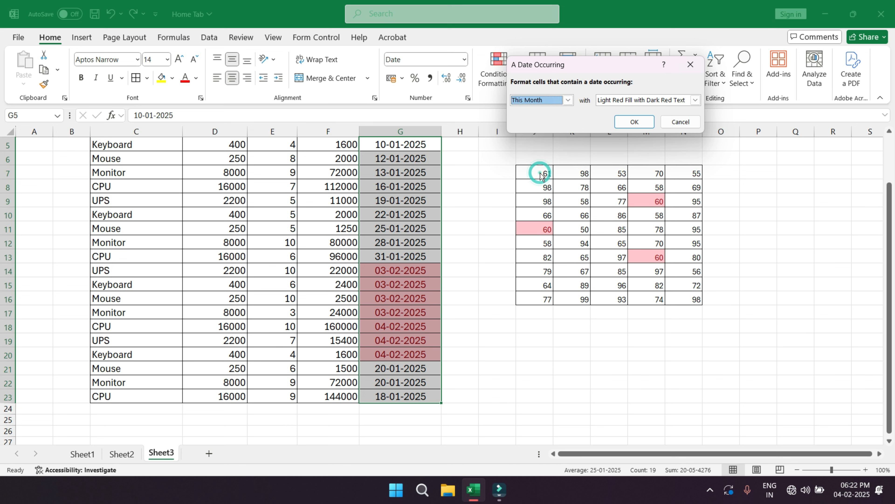
click(635, 122)
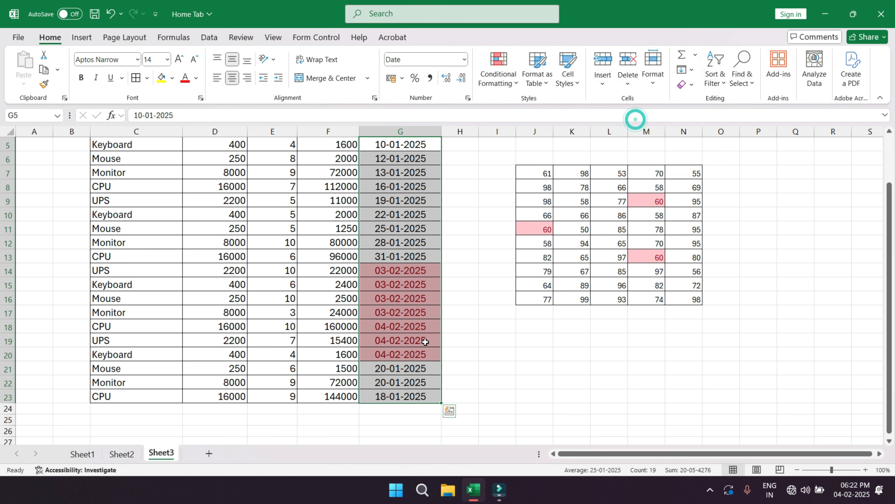
- Replace the date in G23 with the formula =TODAY() to test the This Month rule
click(389, 397)
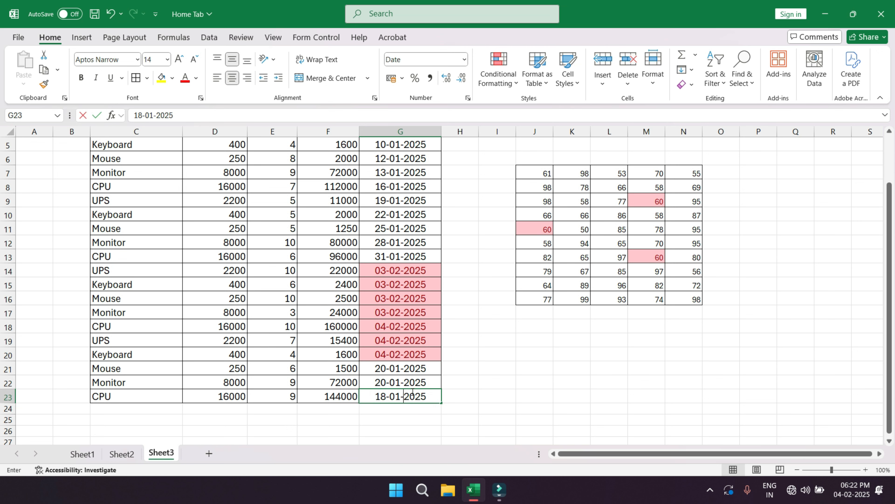
text(=tod)
key(Tab)
text())
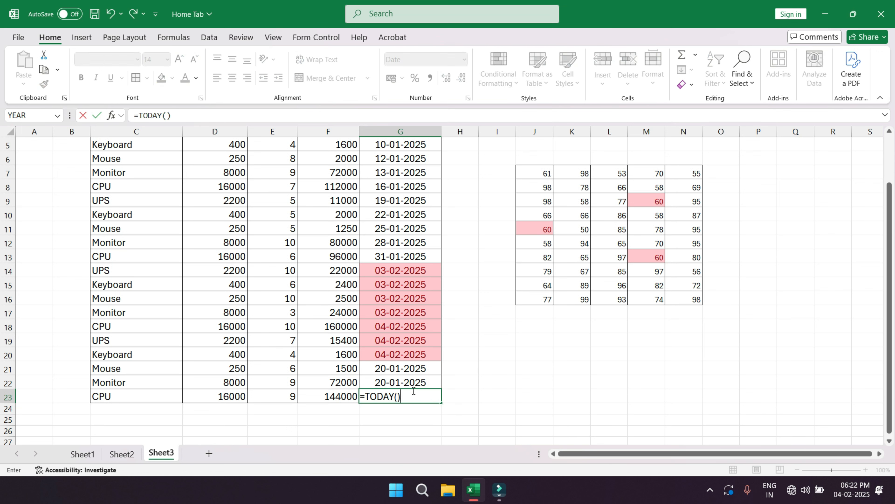
key(Return)
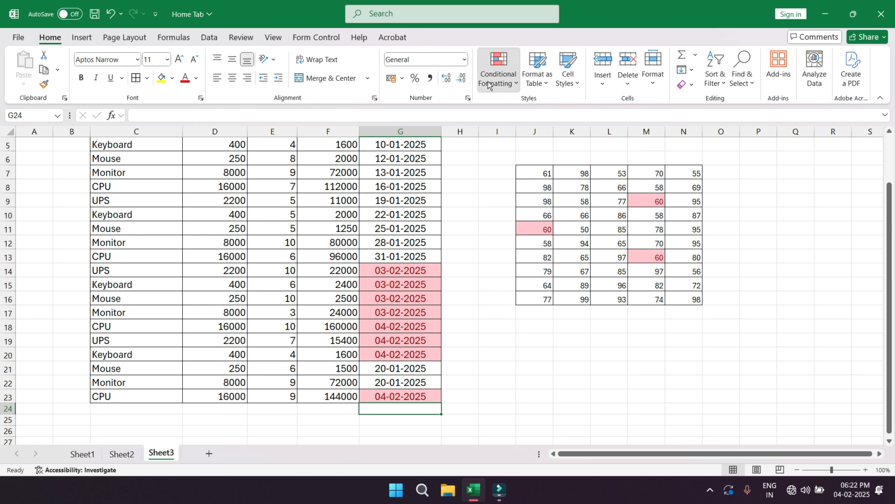
click(498, 76)
mouse_move(516, 106)
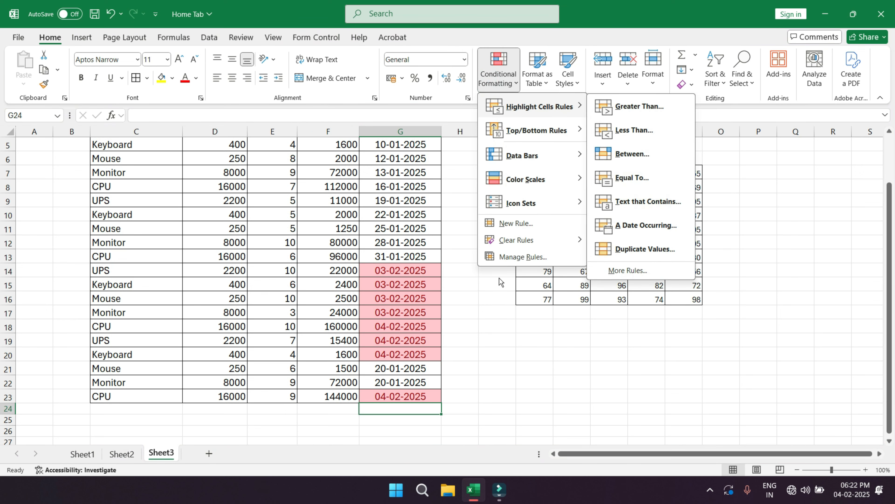
click(380, 241)
- Try the Duplicate Values rule on the item names in C5:C23 with Light Red Fill with Dark Red Text
scroll(333, 216, up, 2)
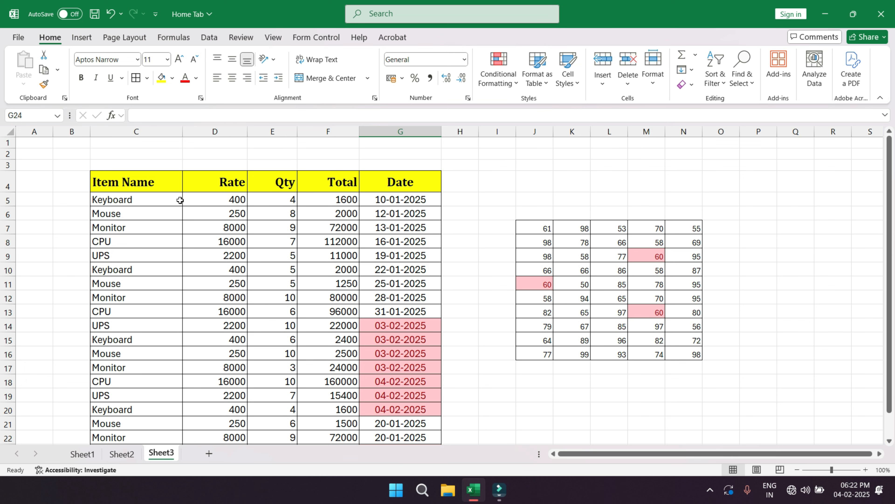
drag(154, 199, 140, 417)
click(498, 72)
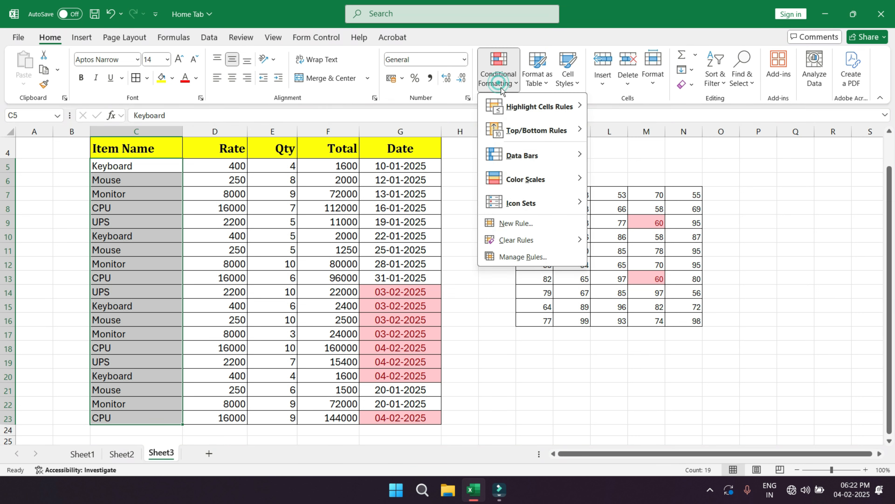
mouse_move(520, 107)
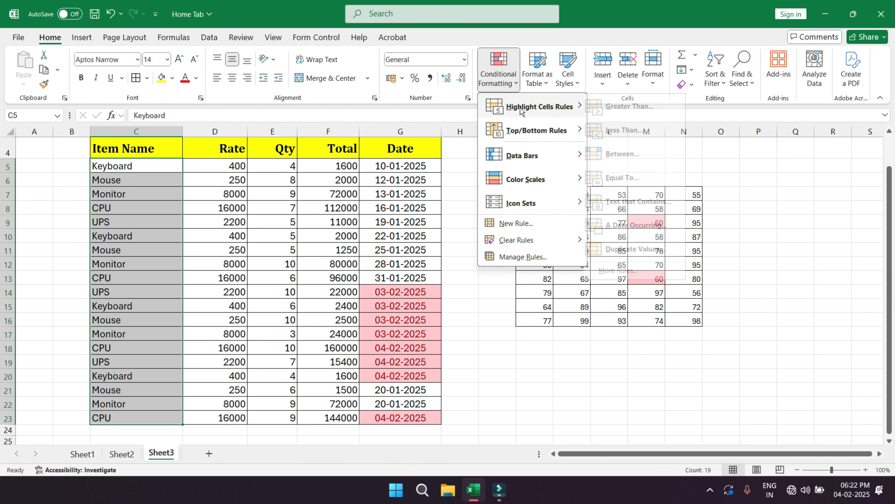
click(630, 251)
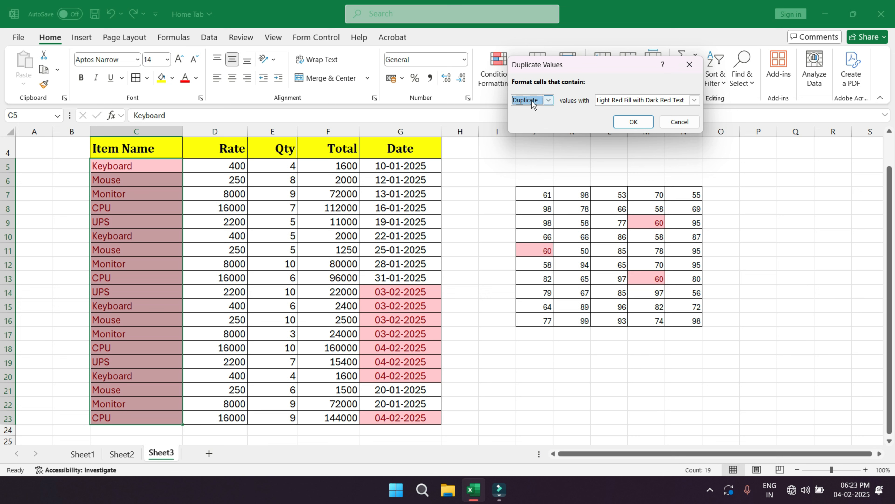
click(690, 64)
- Enter the sample numbers 101, 102, 103, 104 and 101 in cells P9:P13
click(721, 193)
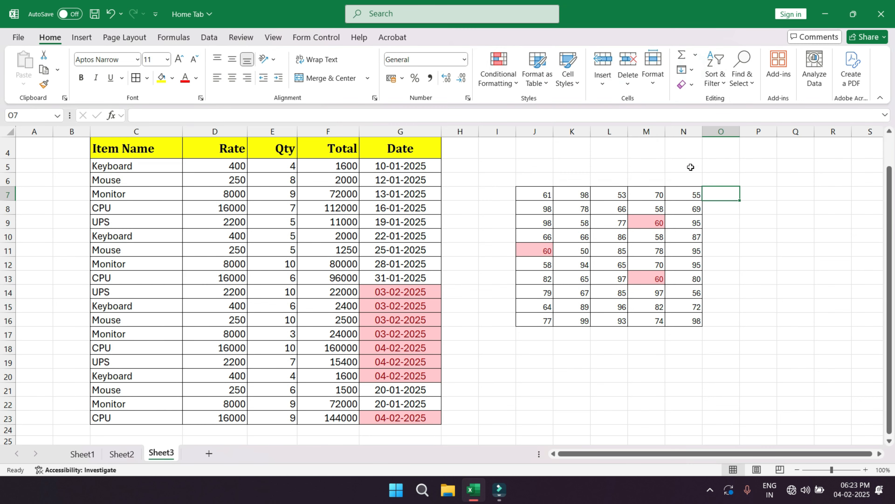
scroll(659, 182, down, 2)
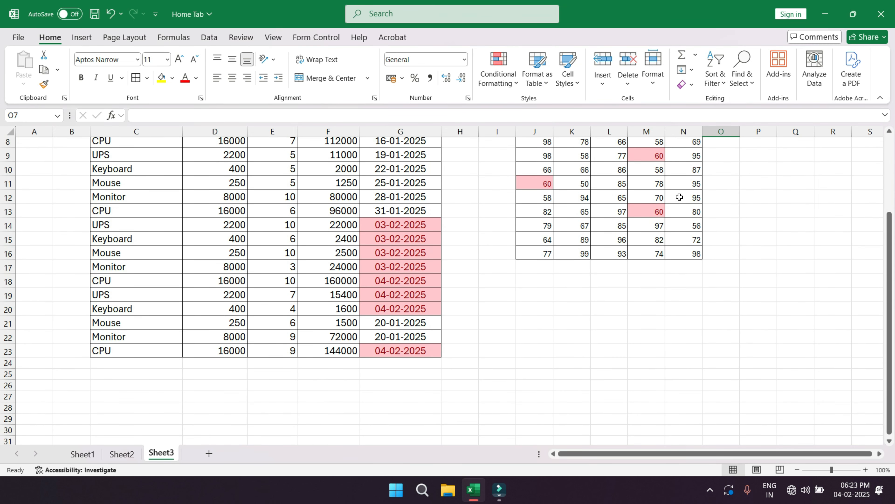
click(761, 159)
scroll(762, 208, up, 1)
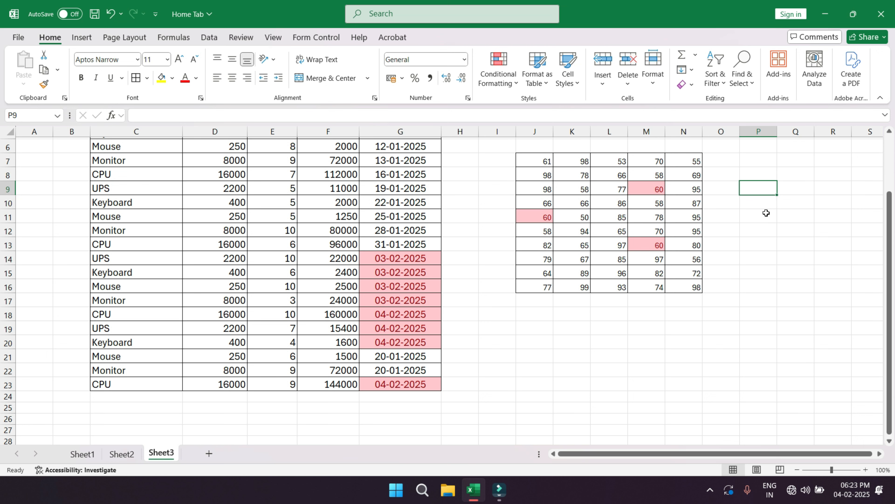
text(101)
key(Return)
text(102)
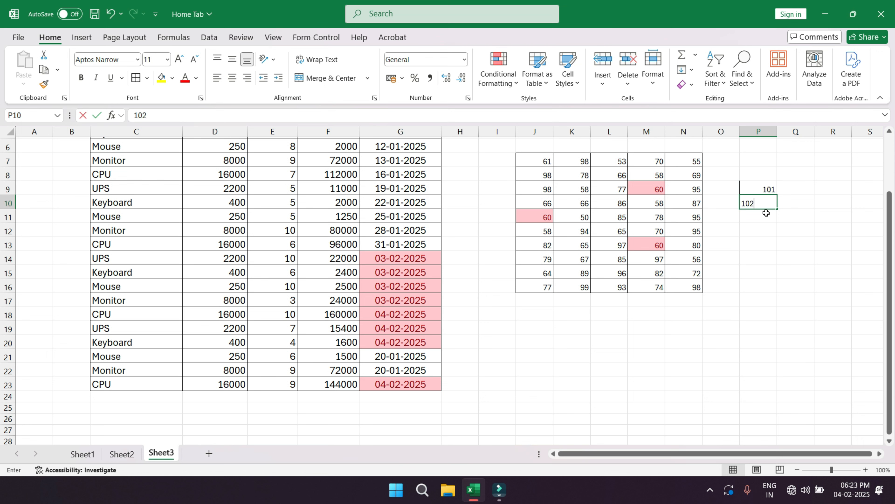
key(Return)
text(103)
key(Return)
text(104)
key(Return)
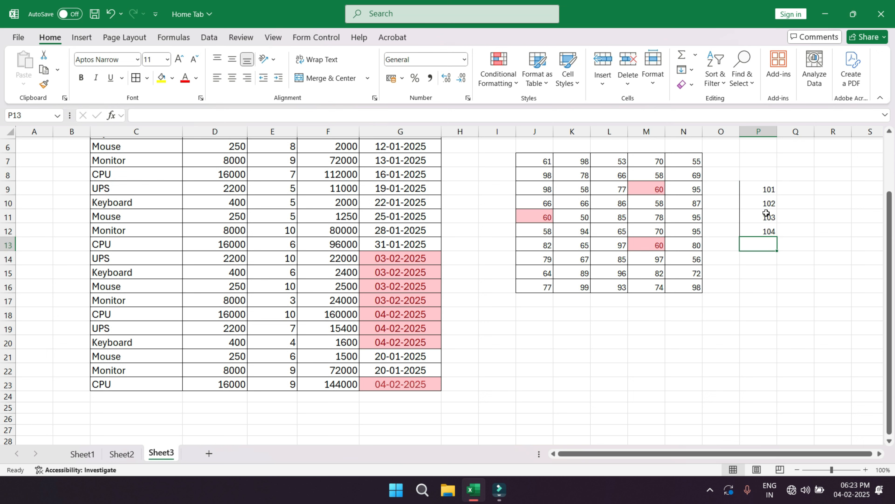
text(101)
key(Return)
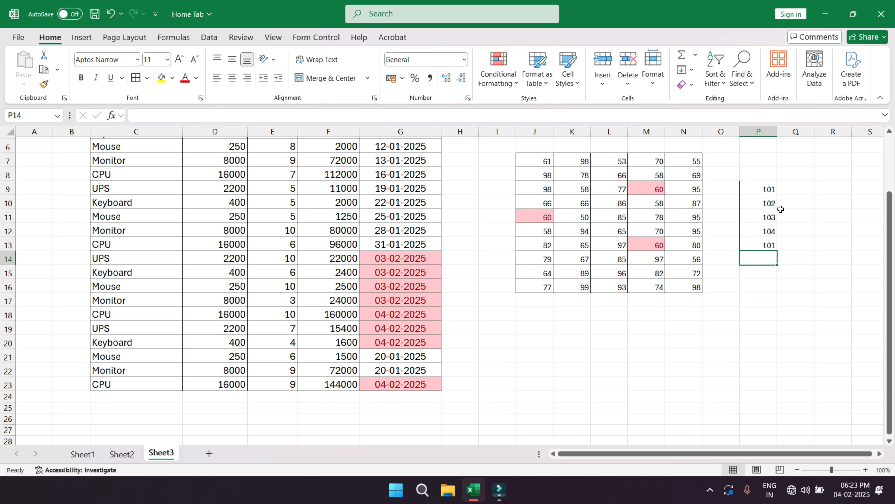
- Try to enter a heading in P8 above the sample numbers
scroll(848, 208, up, 1)
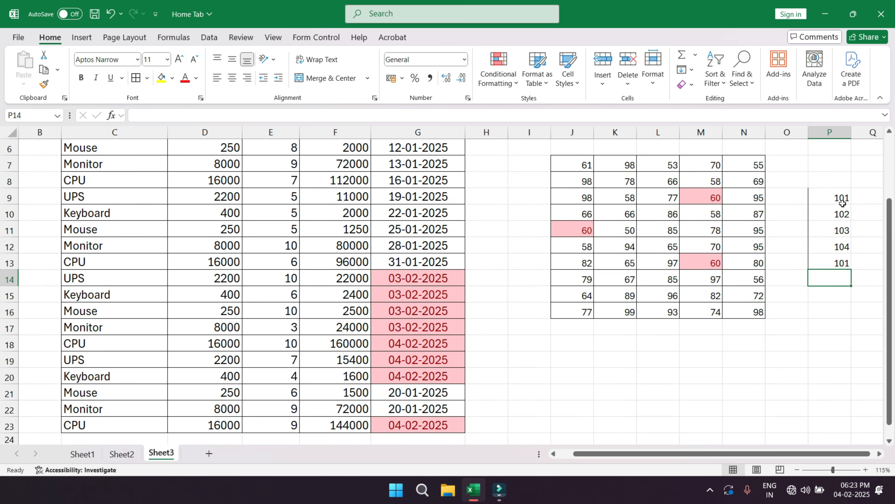
scroll(843, 203, up, 3)
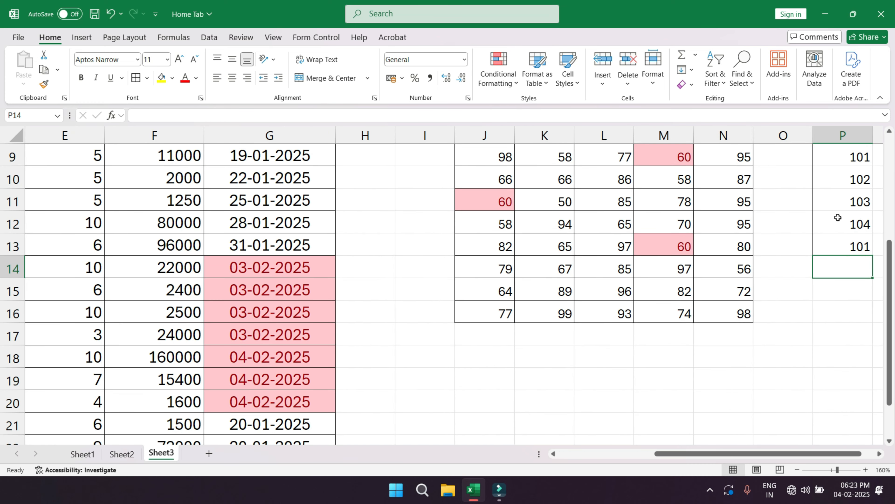
scroll(838, 218, up, 2)
drag(729, 454, 778, 452)
scroll(816, 266, up, 1)
drag(793, 201, 788, 299)
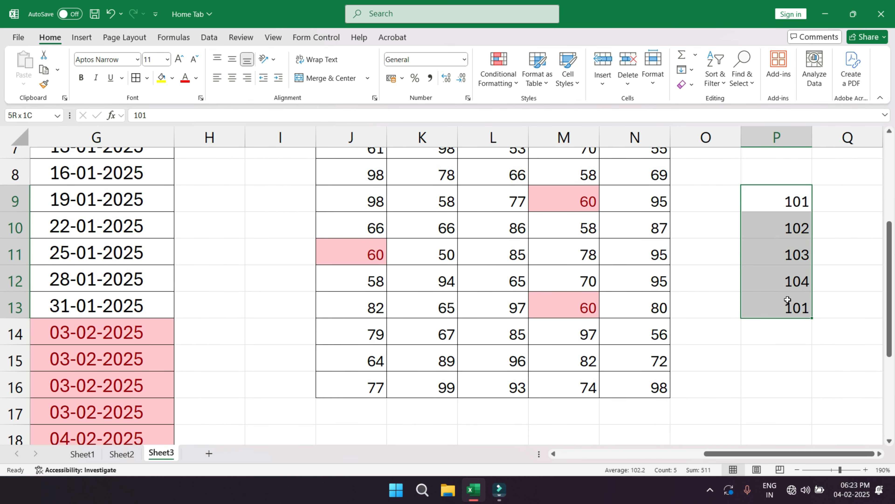
click(776, 174)
text(emp cv)
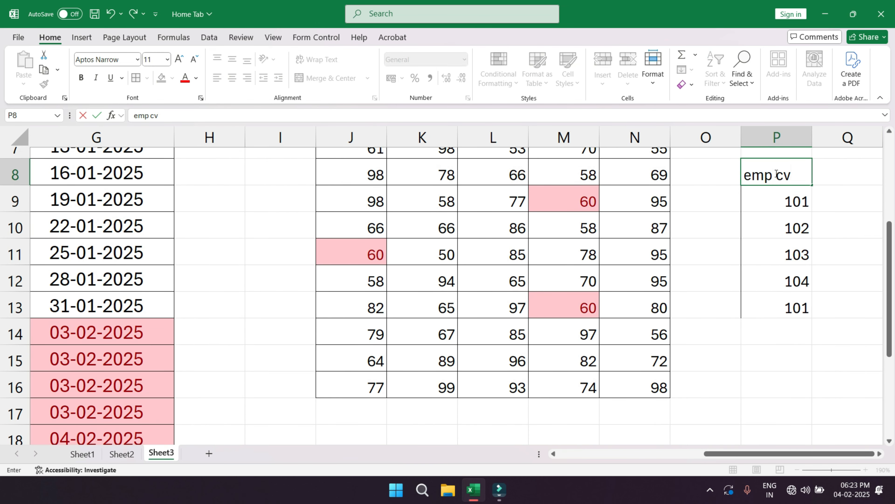
text(o)
key(Escape)
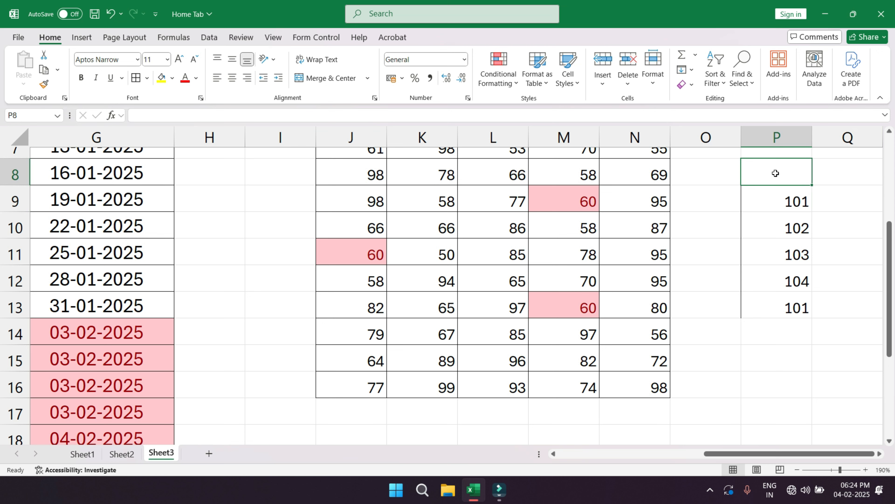
- Enter the heading "emp code" in P8 above the sample numbers
text(e)
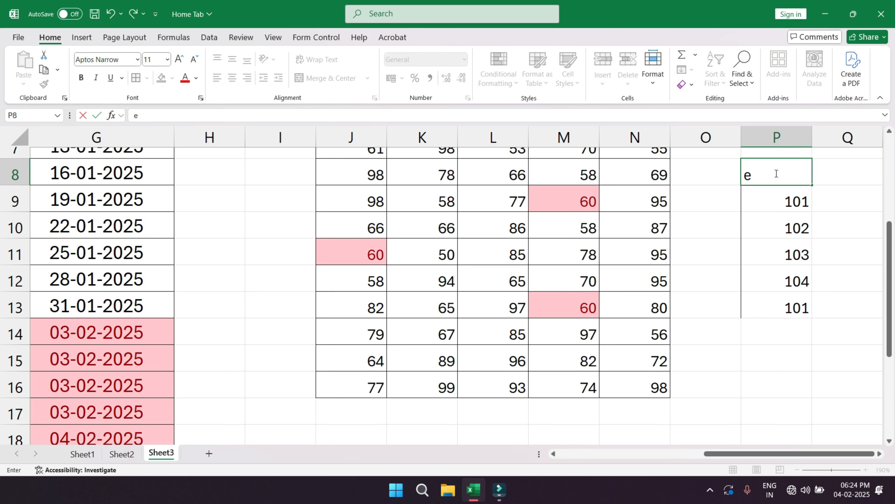
text(mp code)
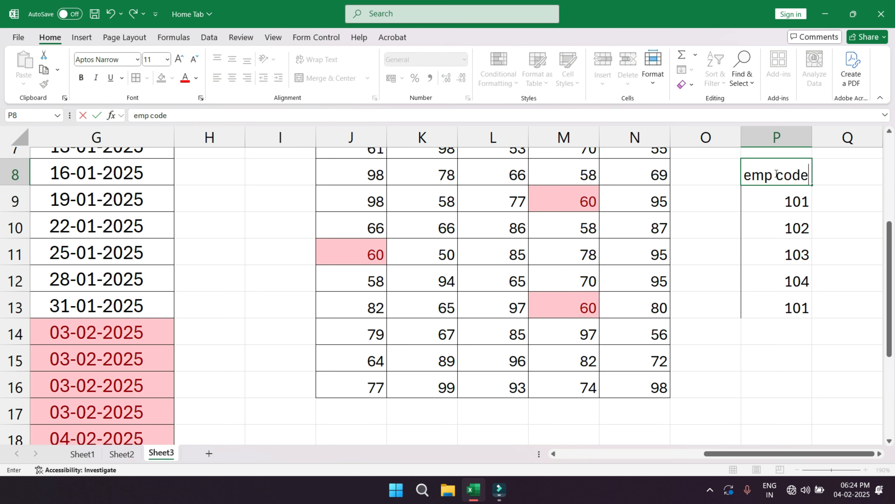
key(Return)
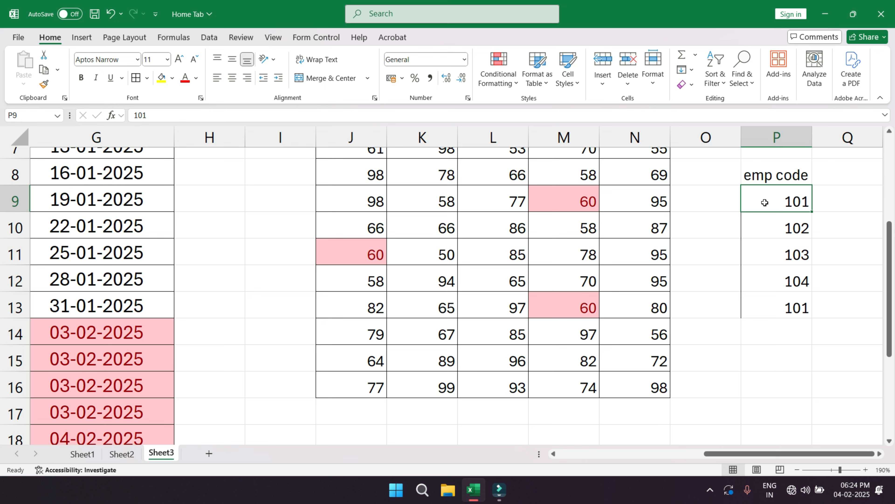
- Apply the Duplicate Values rule to the employee codes in P9:P13 with Light Red Fill with Dark Red Text
drag(785, 234, 783, 299)
click(502, 83)
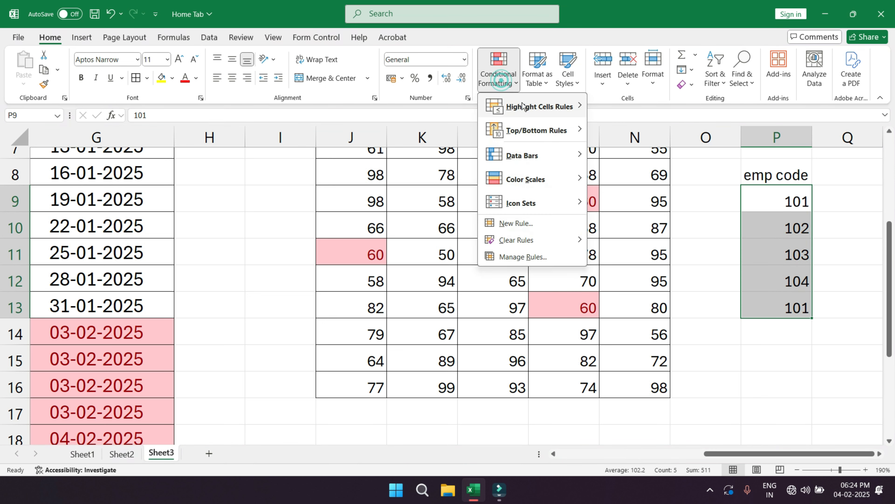
mouse_move(529, 106)
click(622, 252)
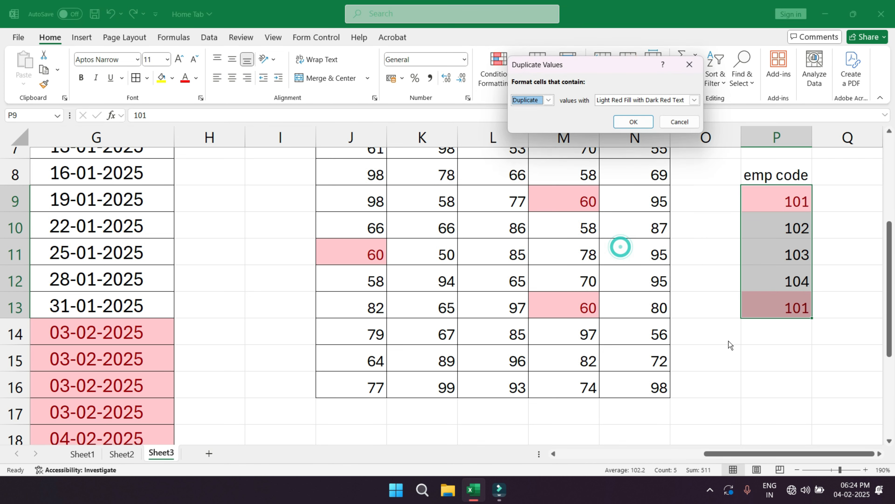
click(626, 122)
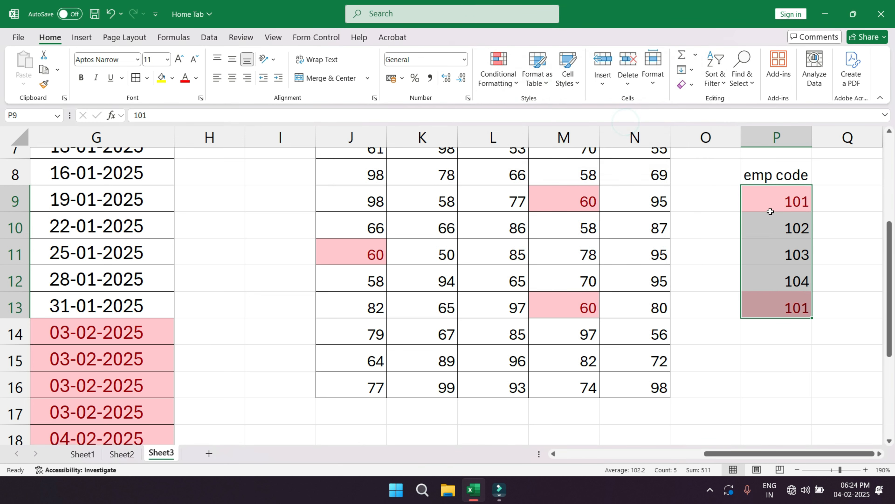
- Enter 102 in P14 below the employee codes to test the Duplicate Values rule on a new entry
click(767, 334)
text(102)
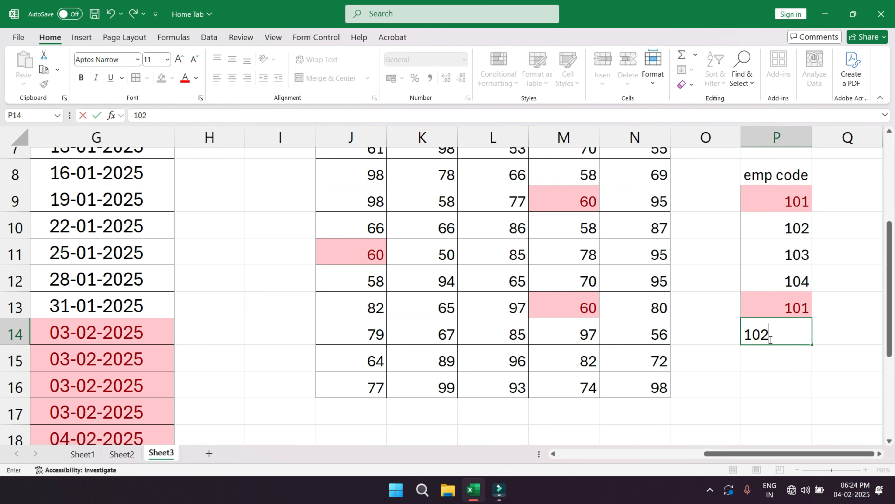
key(Return)
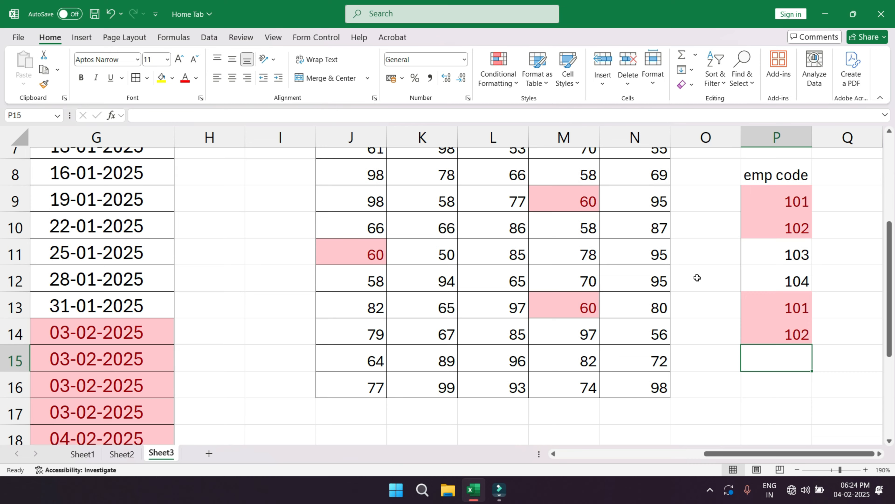
- Return to the item table and review the available Highlight Cells Rules under Conditional Formatting
ctrl+scroll(503, 242, down, 1)
ctrl+scroll(503, 242, down, 2)
ctrl+scroll(664, 230, down, 1)
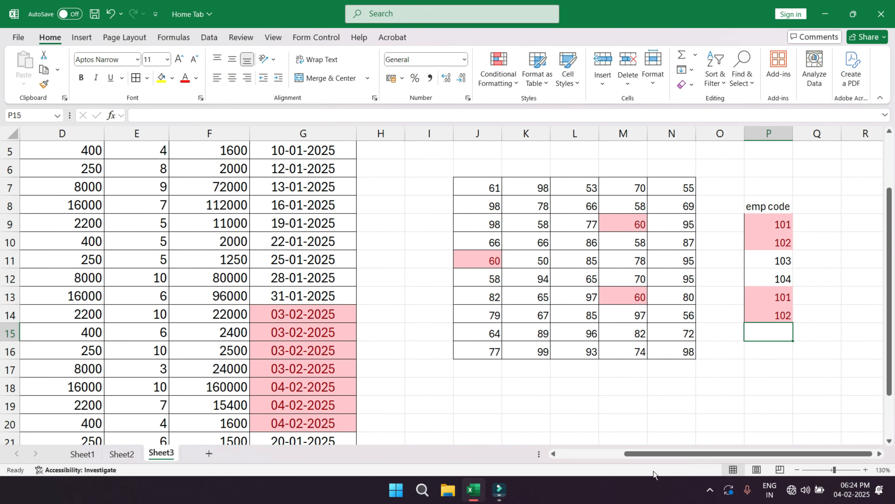
drag(628, 455, 561, 452)
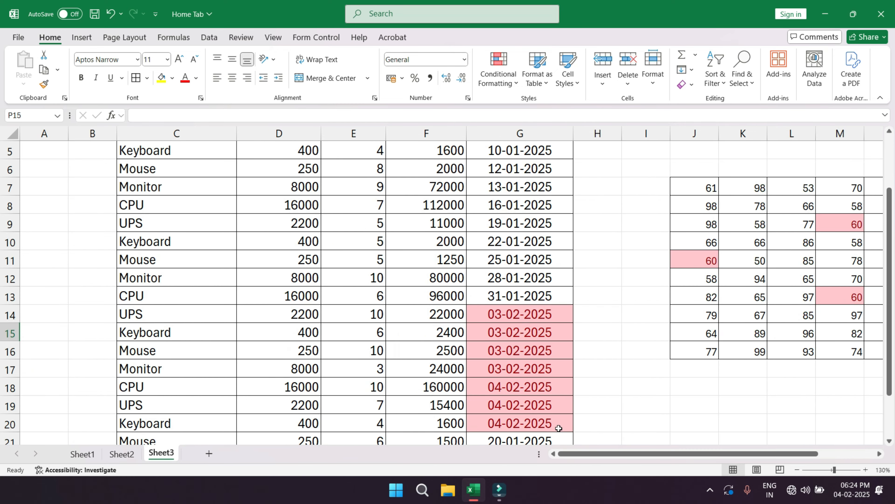
scroll(601, 158, up, 2)
click(501, 81)
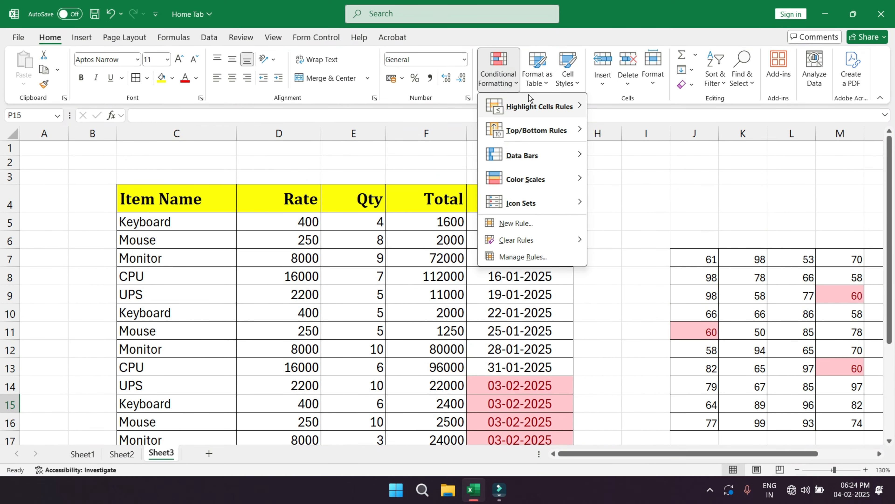
mouse_move(529, 99)
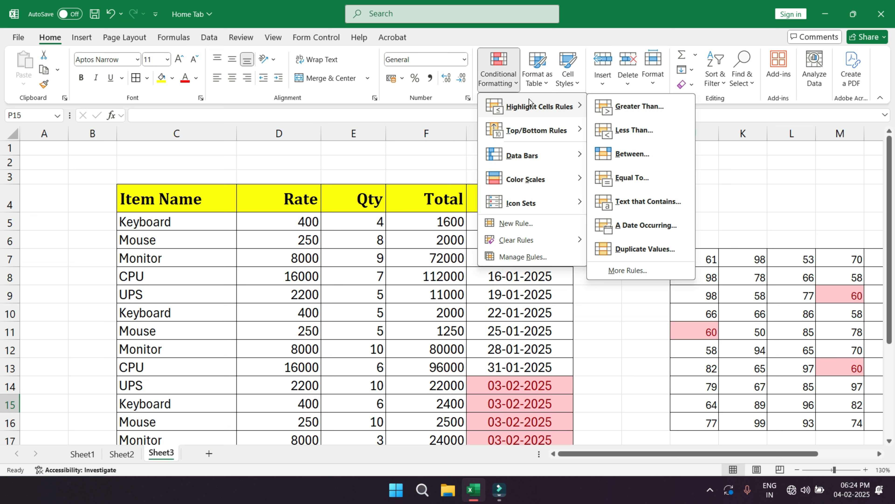